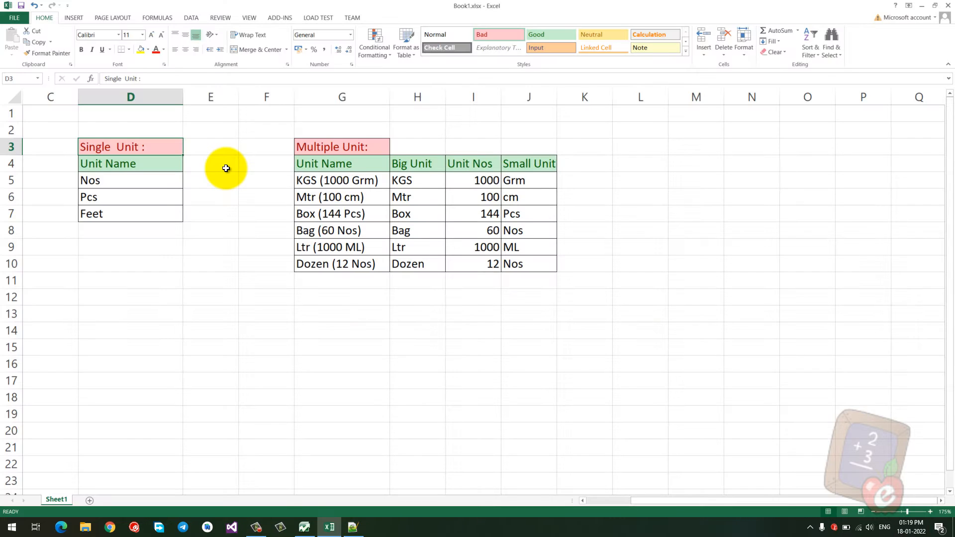
Examine the single-unit names and the multiple-unit examples with their big unit, unit nos and small unit columns.
{"action": "left_click", "coordinate": [138, 181]}
{"action": "left_click", "coordinate": [142, 197]}
{"action": "left_click", "coordinate": [142, 215]}
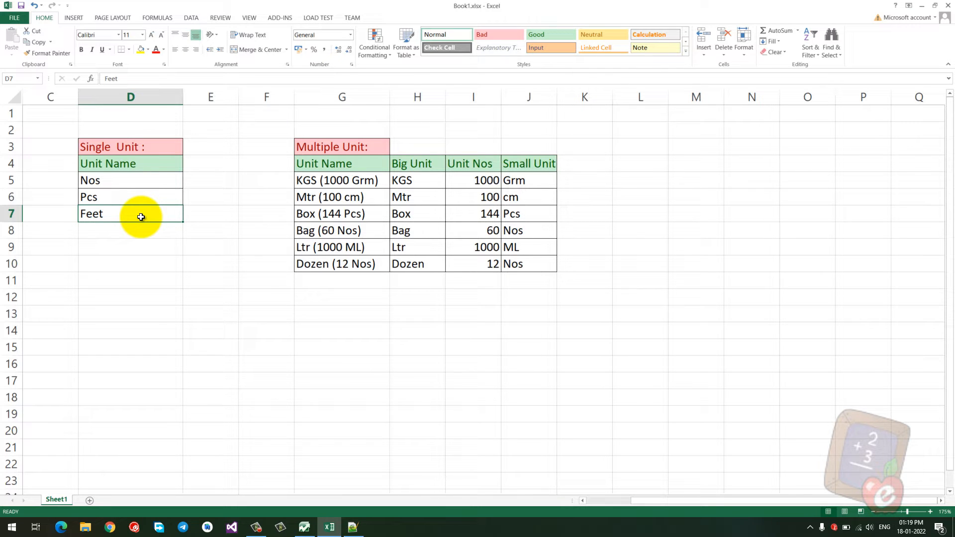
{"action": "left_click", "coordinate": [343, 181]}
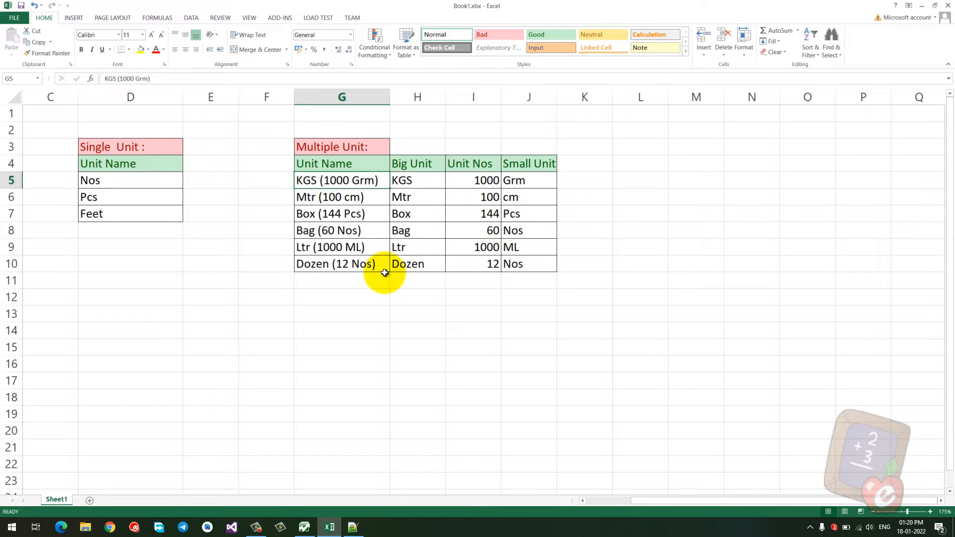
{"action": "left_click", "coordinate": [427, 180]}
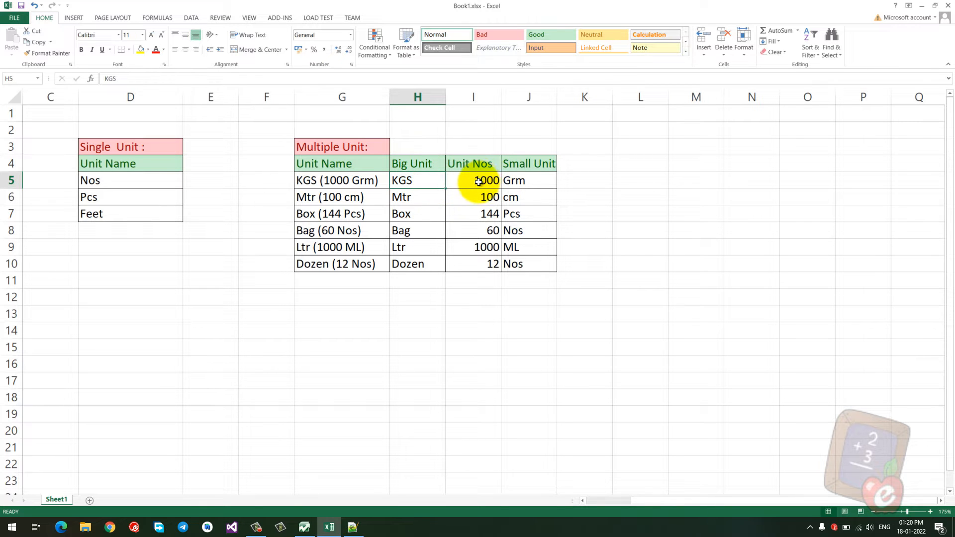
{"action": "left_click", "coordinate": [464, 182]}
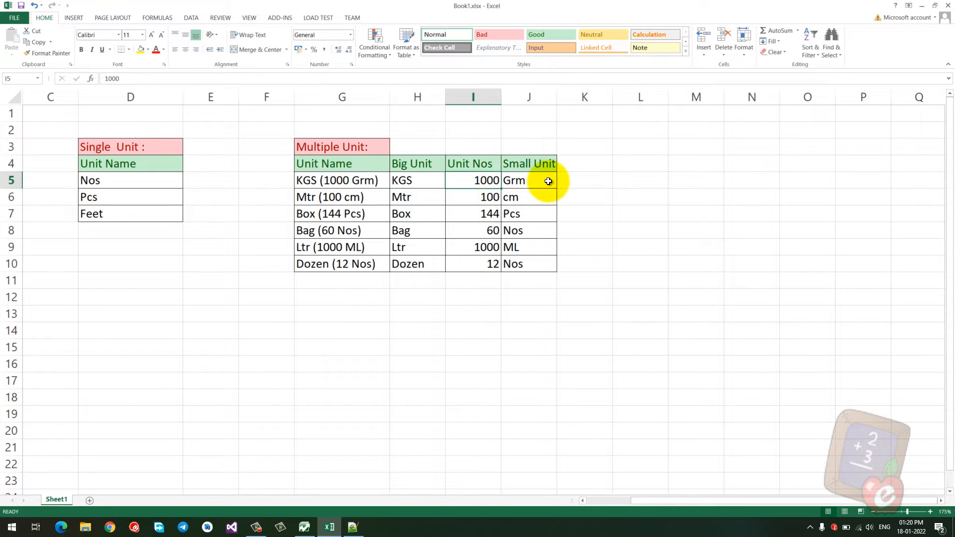
{"action": "left_click", "coordinate": [548, 181]}
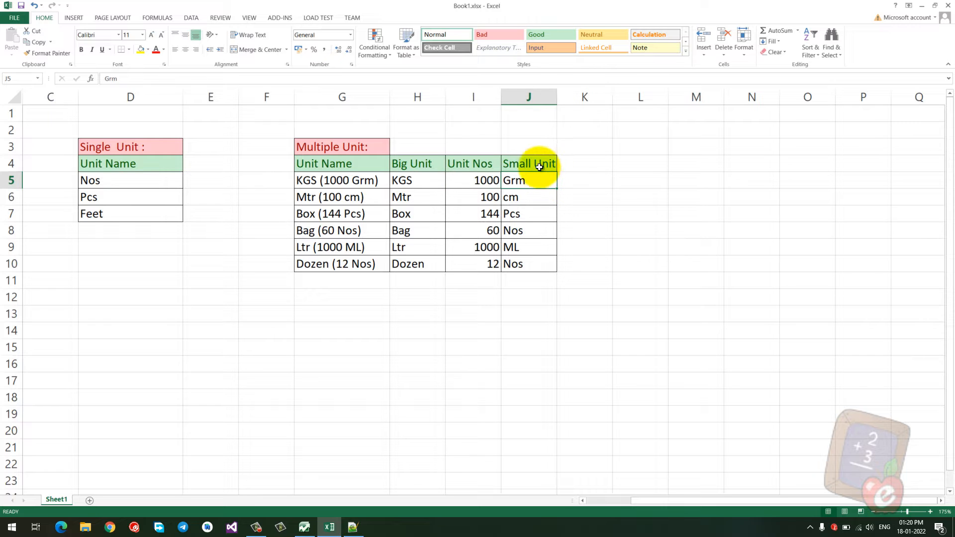
{"action": "left_click", "coordinate": [424, 181]}
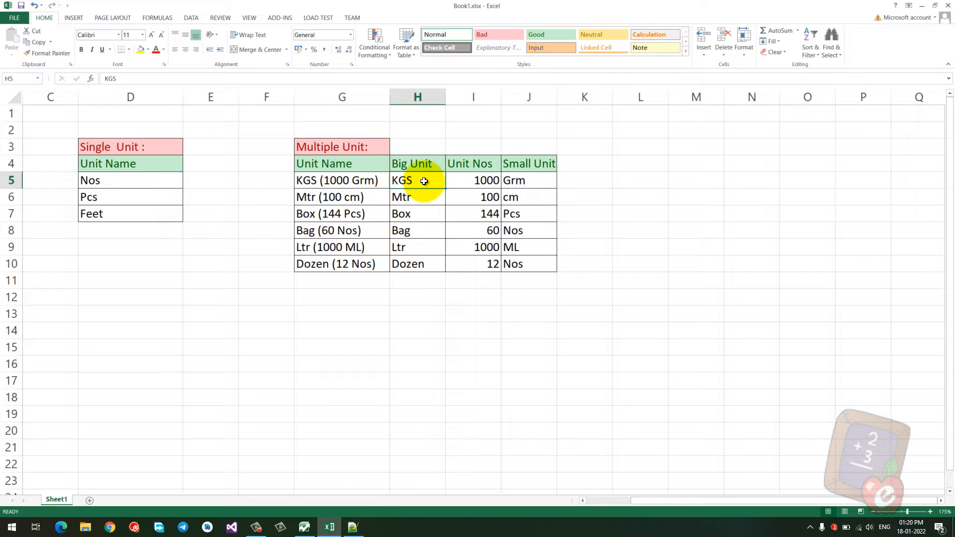
{"action": "left_click", "coordinate": [156, 148]}
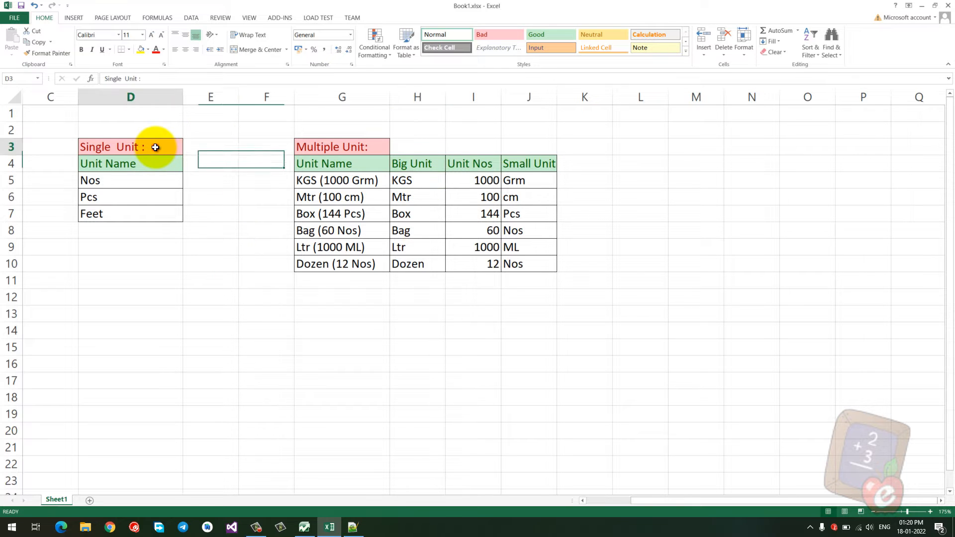
{"action": "left_click", "coordinate": [335, 145]}
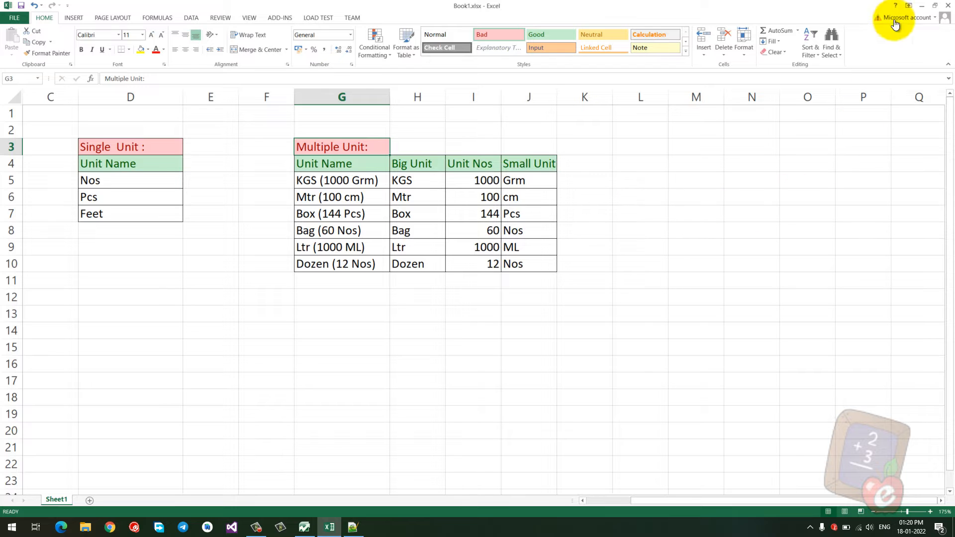
Switch to EASY ACCOUNTS 2022 and open the Unit Master from the Item Master.
{"action": "left_click", "coordinate": [925, 5]}
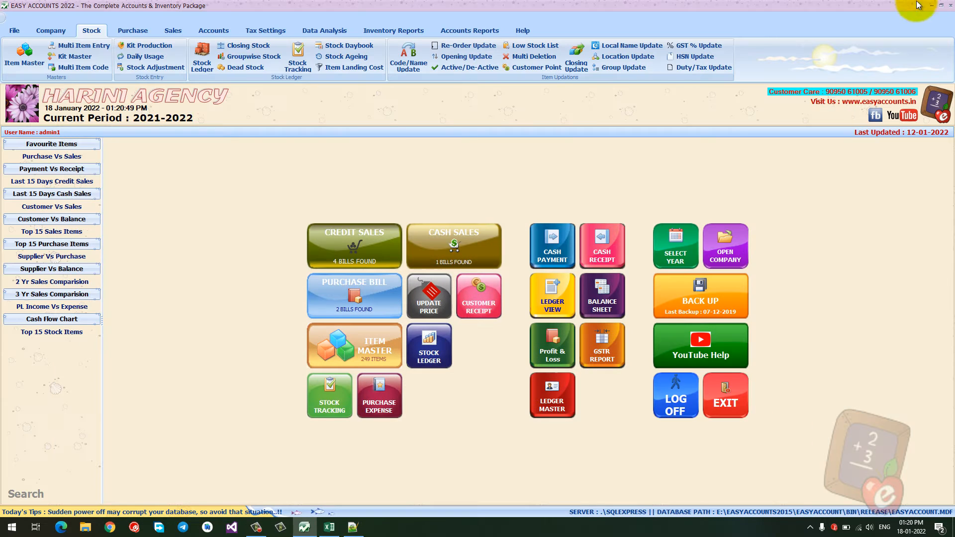
{"action": "left_click", "coordinate": [342, 352]}
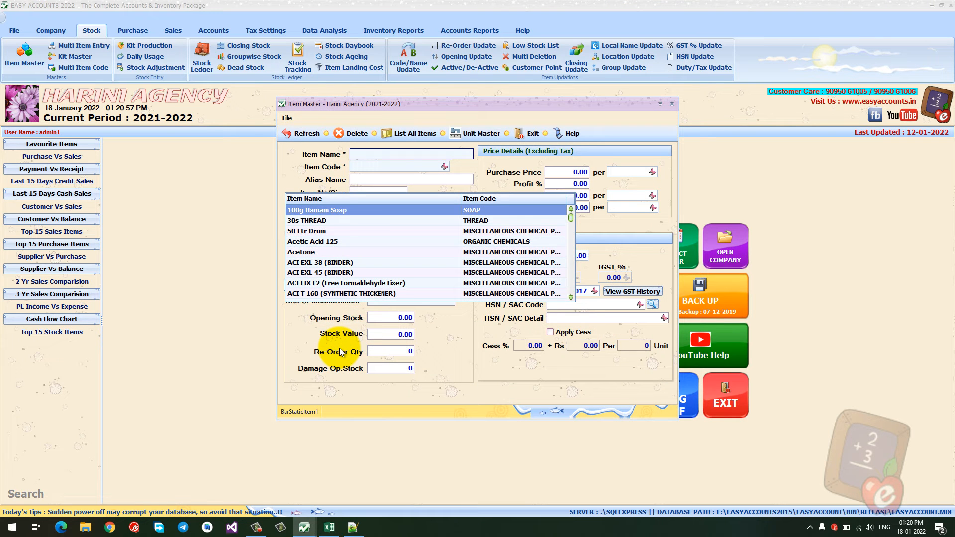
{"action": "left_click", "coordinate": [481, 134]}
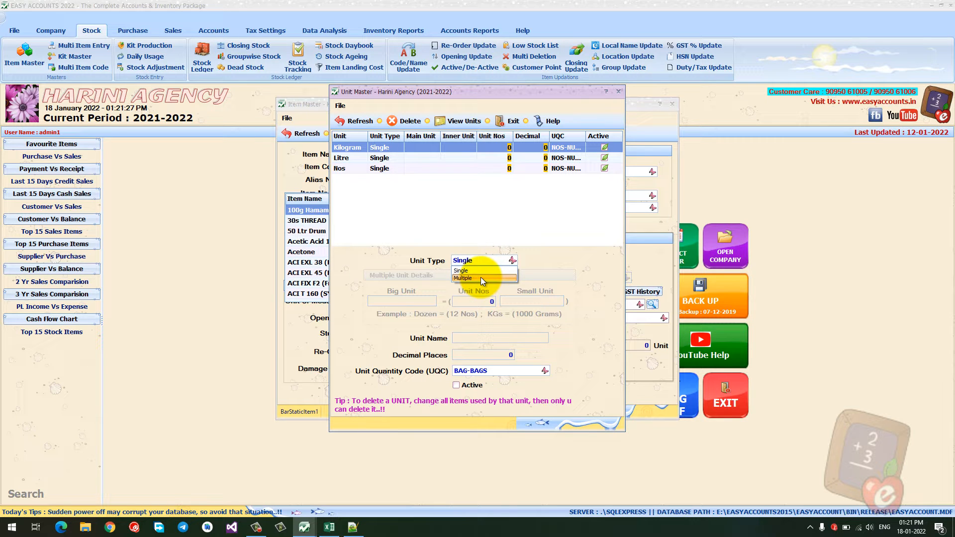
Enter a new Single-type unit named PXS with the Unit Quantity Code PCS-PIECES.
{"action": "left_click", "coordinate": [474, 236]}
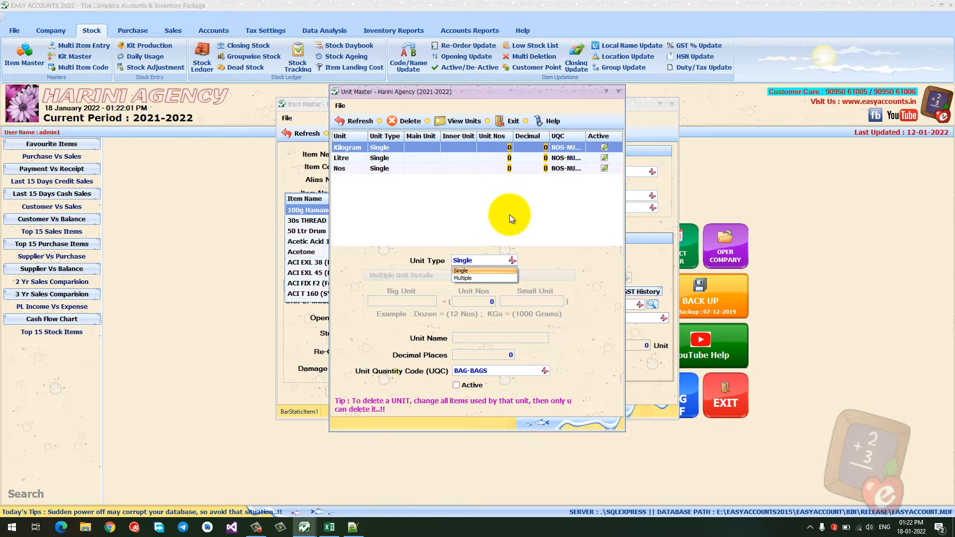
{"action": "key", "text": "Return"}
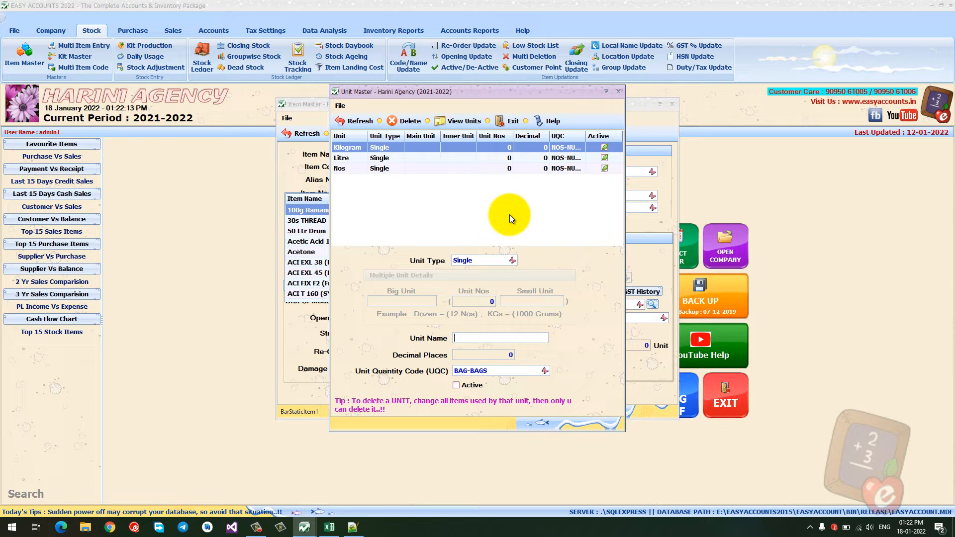
{"action": "type", "text": "PXS"}
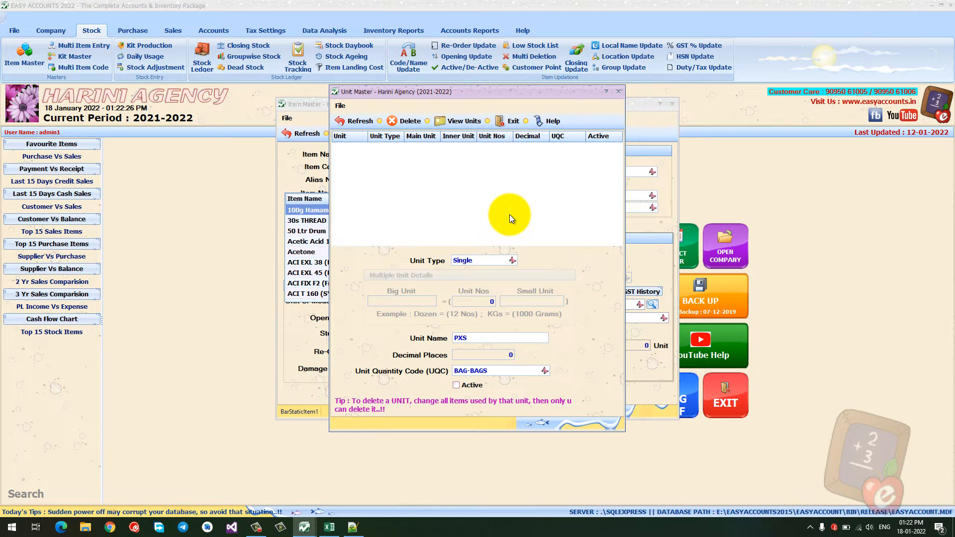
{"action": "key", "text": "Return"}
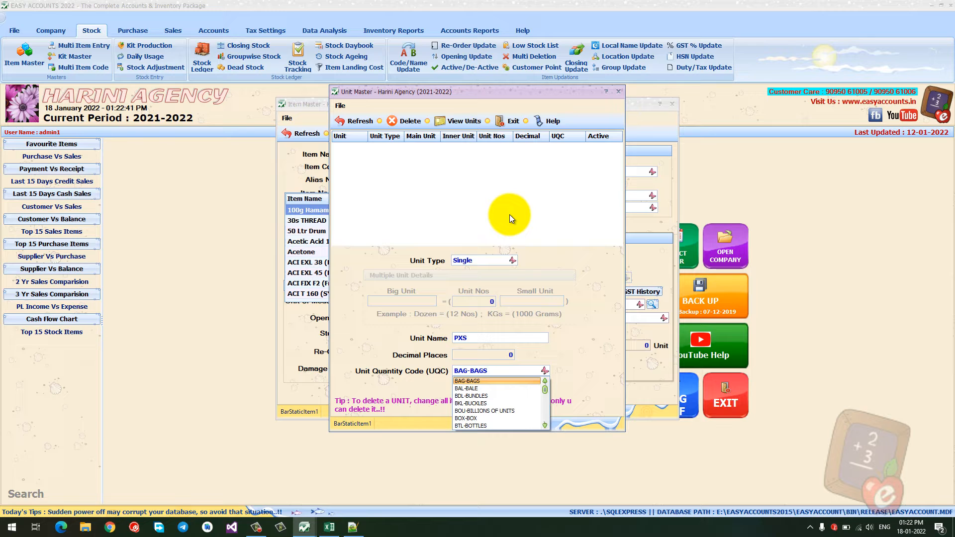
{"action": "type", "text": "PAC"}
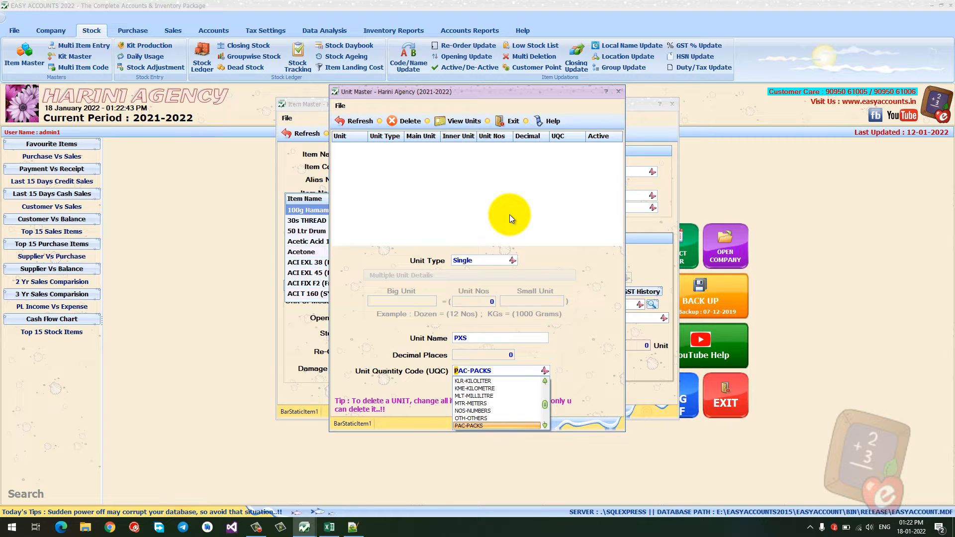
{"action": "key", "text": "Down"}
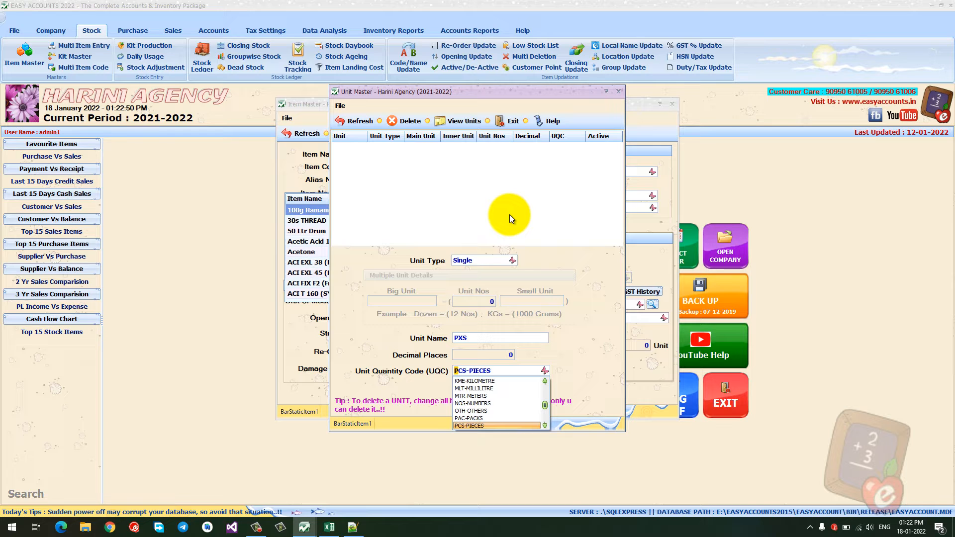
{"action": "key", "text": "Return"}
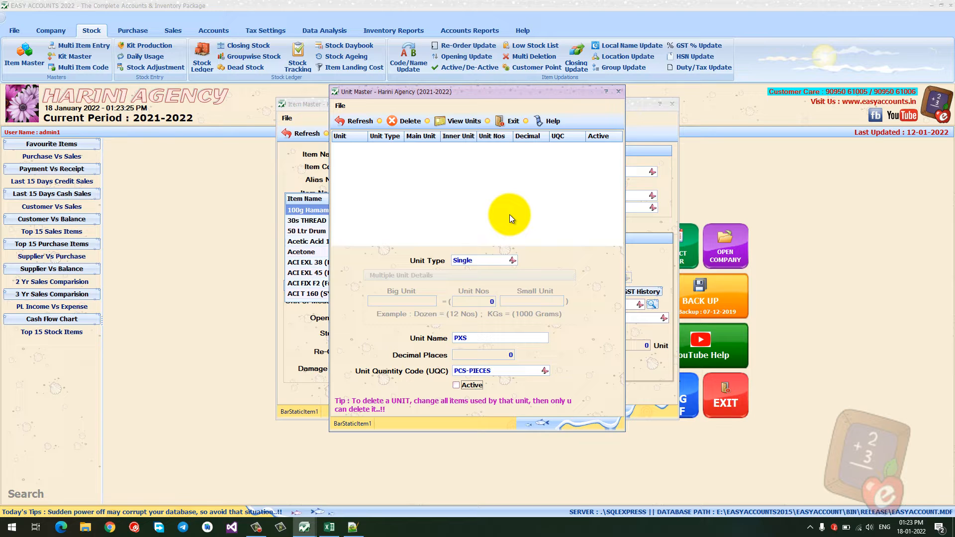
Mark the PXS unit as active and save it.
{"action": "key", "text": "space"}
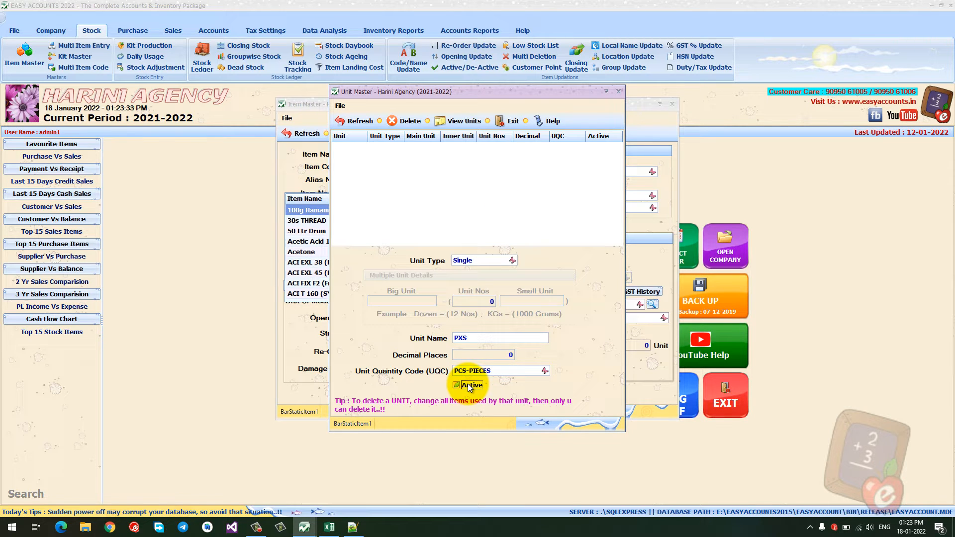
{"action": "key", "text": "Return"}
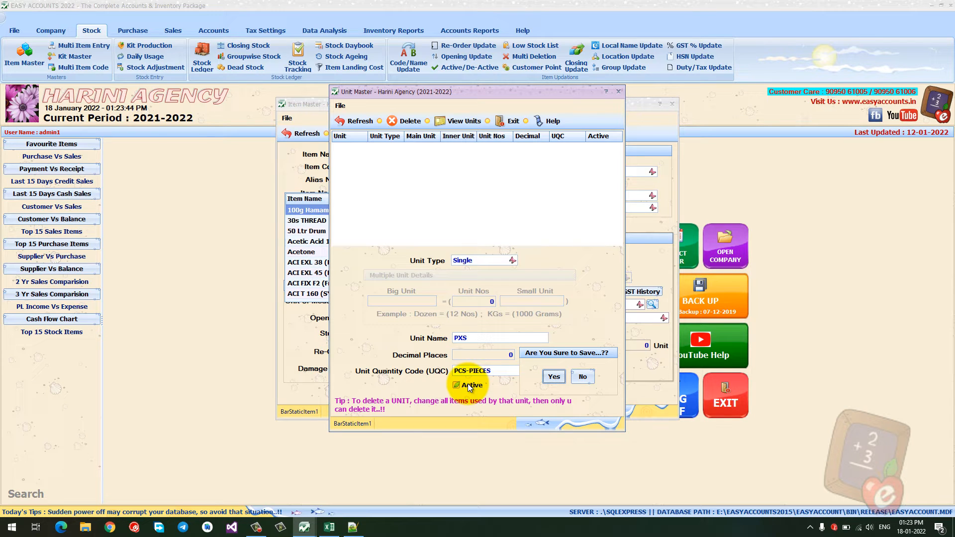
{"action": "key", "text": "Return"}
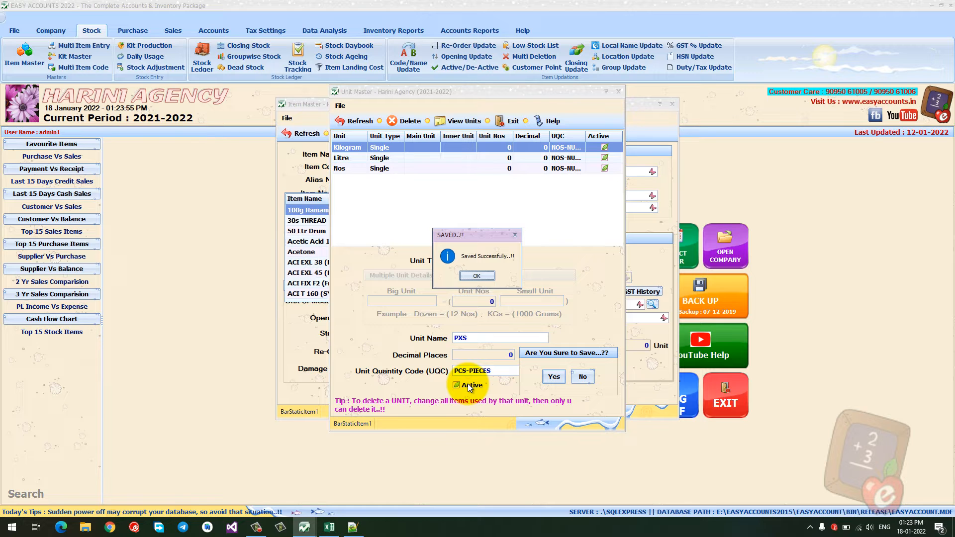
{"action": "key", "text": "Return"}
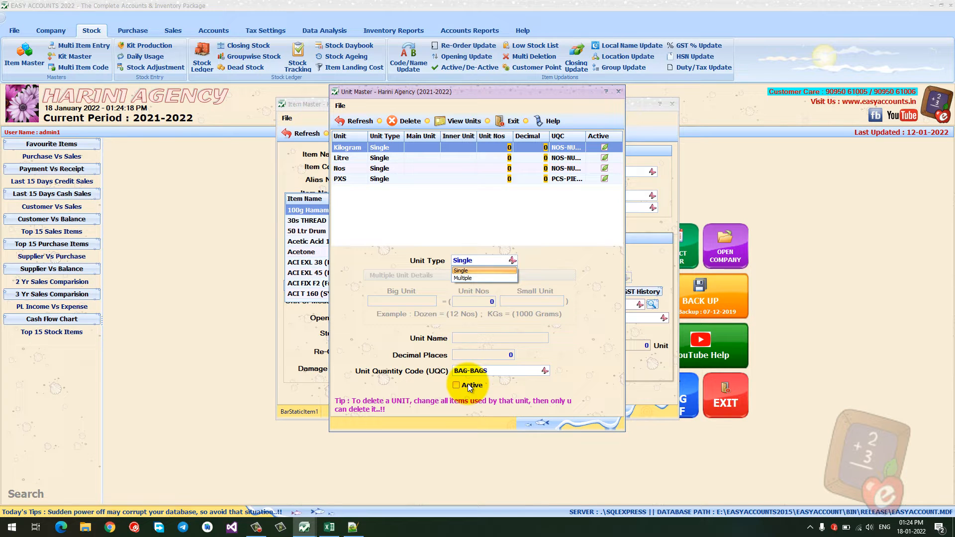
Enter a new Single-type unit named FEET with the Unit Quantity Code UNT-UNITS.
{"action": "key", "text": "Return"}
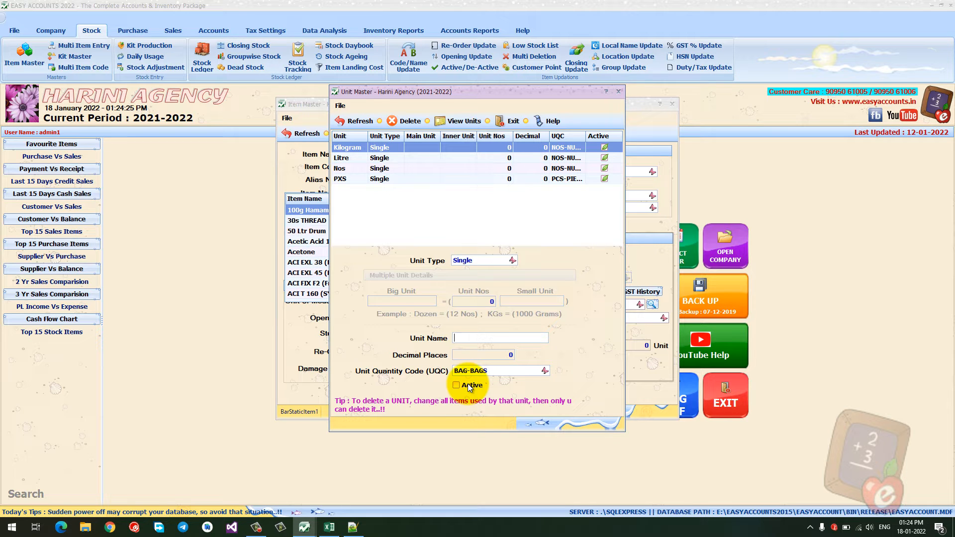
{"action": "type", "text": "FE"}
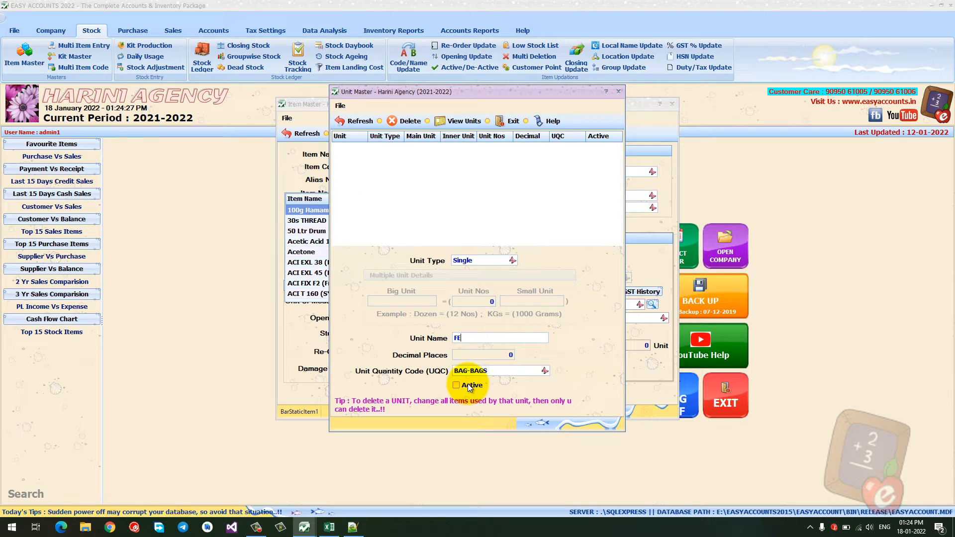
{"action": "type", "text": "ET"}
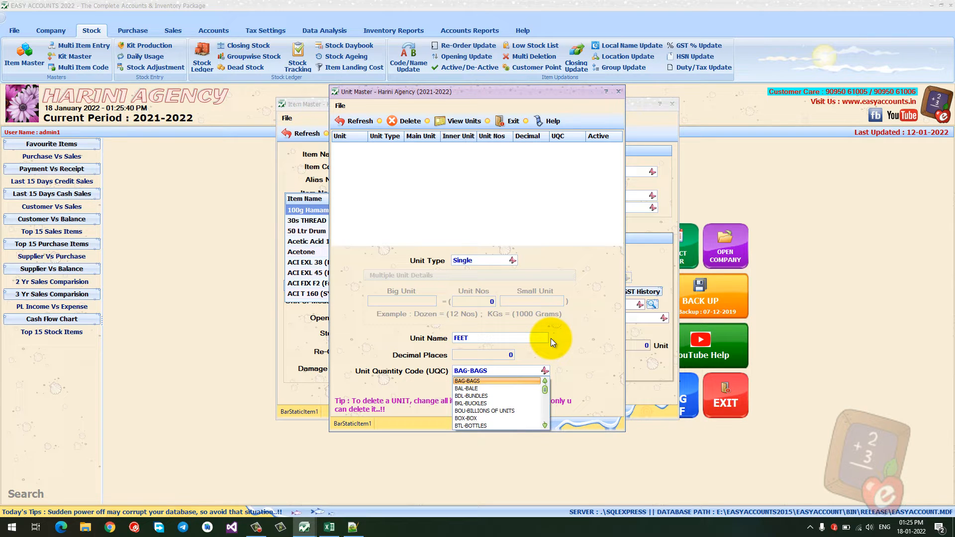
{"action": "type", "text": "u"}
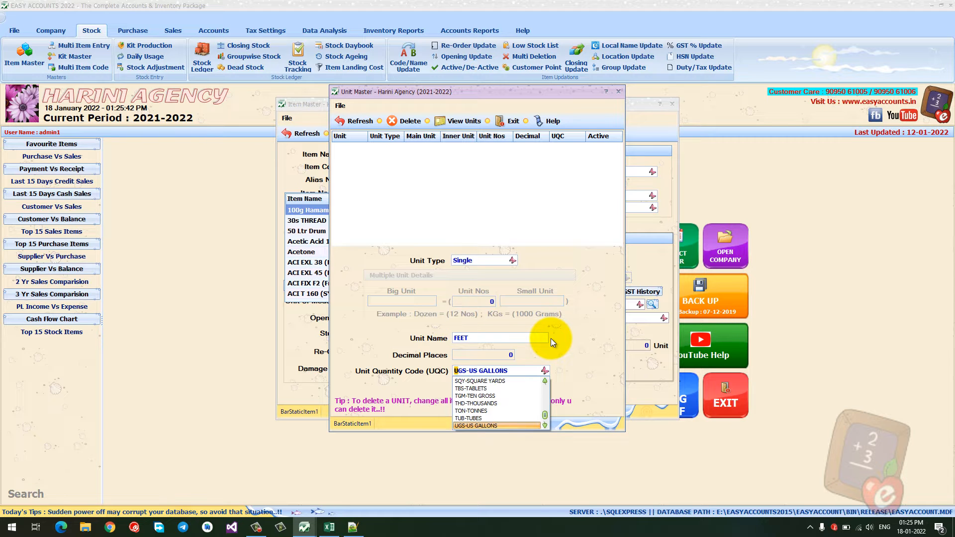
{"action": "type", "text": "n"}
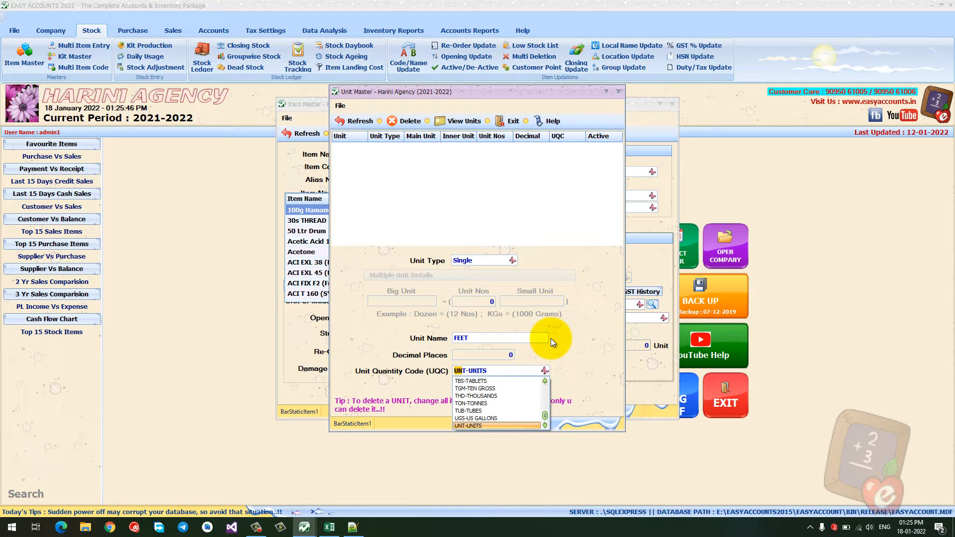
{"action": "key", "text": "Return"}
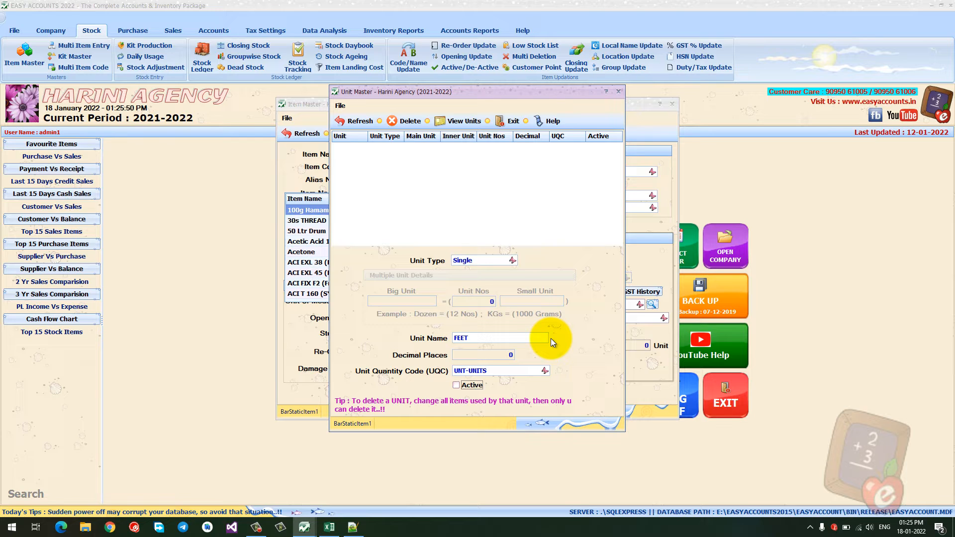
Mark the FEET unit as active, save it, and check the saved single units in the unit list.
{"action": "key", "text": "space"}
{"action": "key", "text": "Return"}
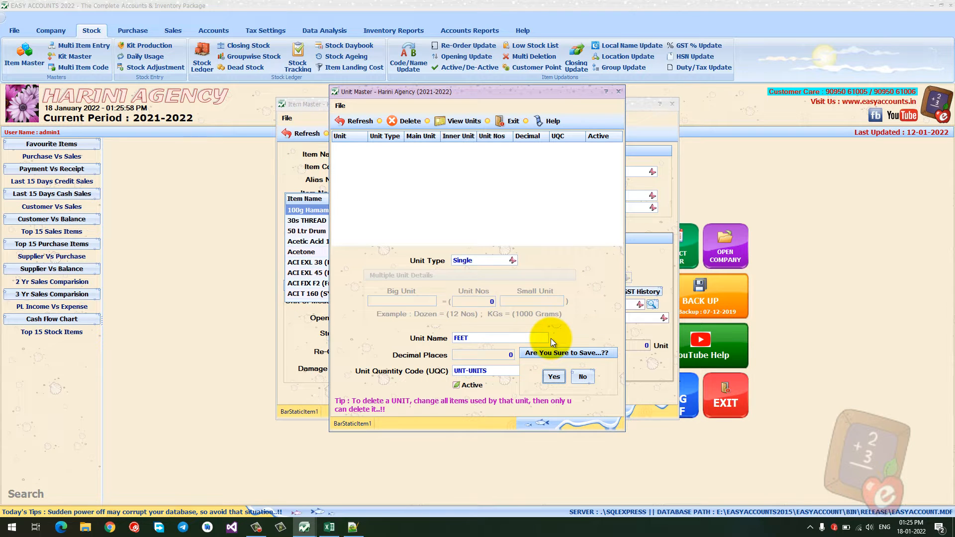
{"action": "key", "text": "Return"}
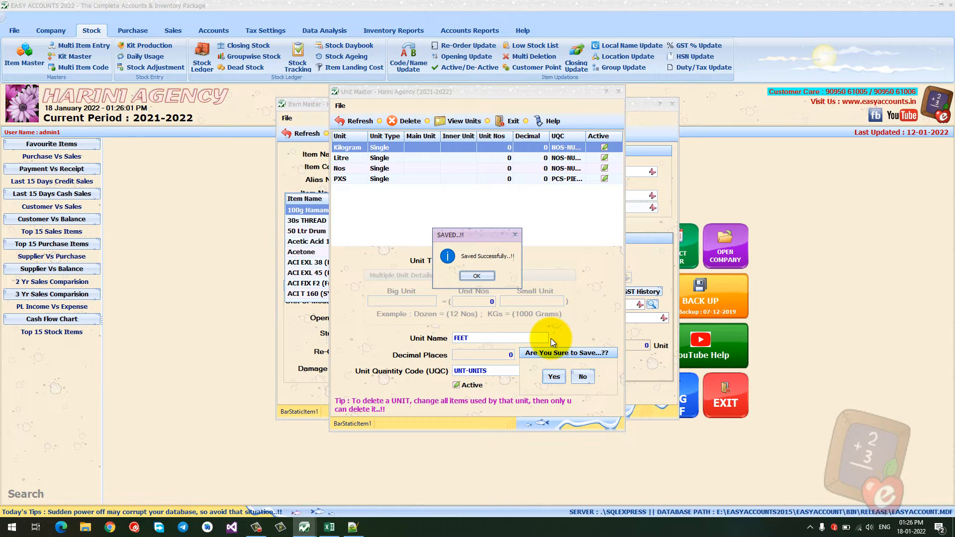
{"action": "key", "text": "Return"}
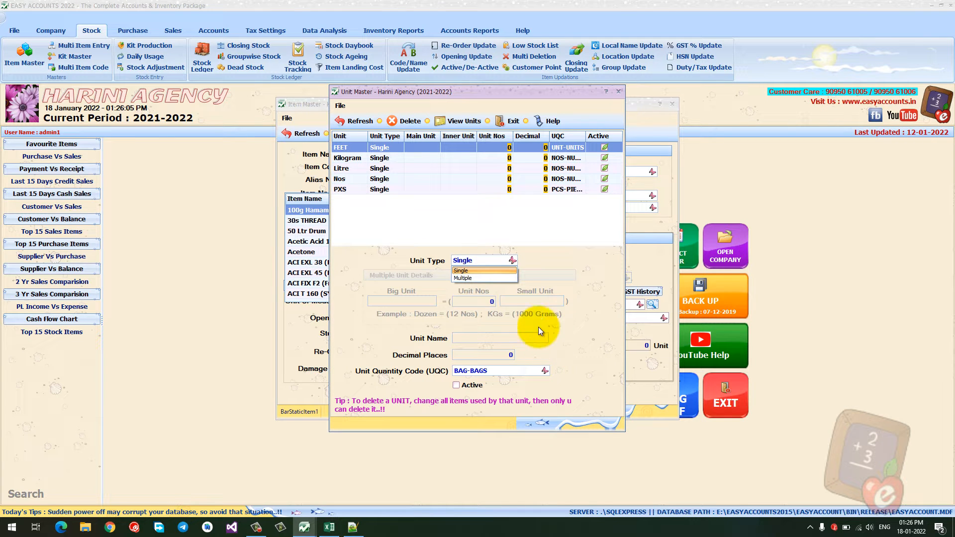
{"action": "left_click", "coordinate": [371, 181]}
{"action": "left_click", "coordinate": [401, 189]}
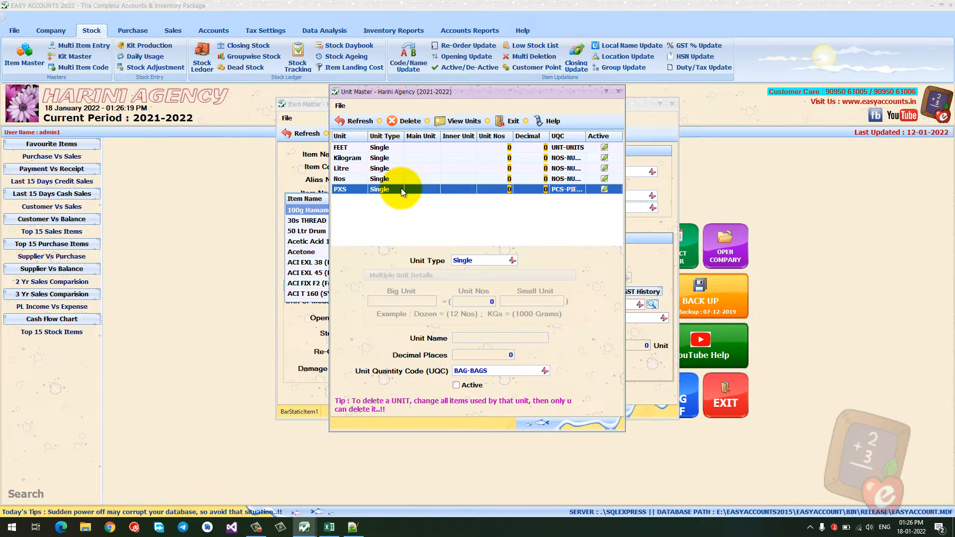
Enter a new Multiple-type unit with KGS as the big unit, equal to 1000 of the small unit GRM.
{"action": "left_click", "coordinate": [512, 260]}
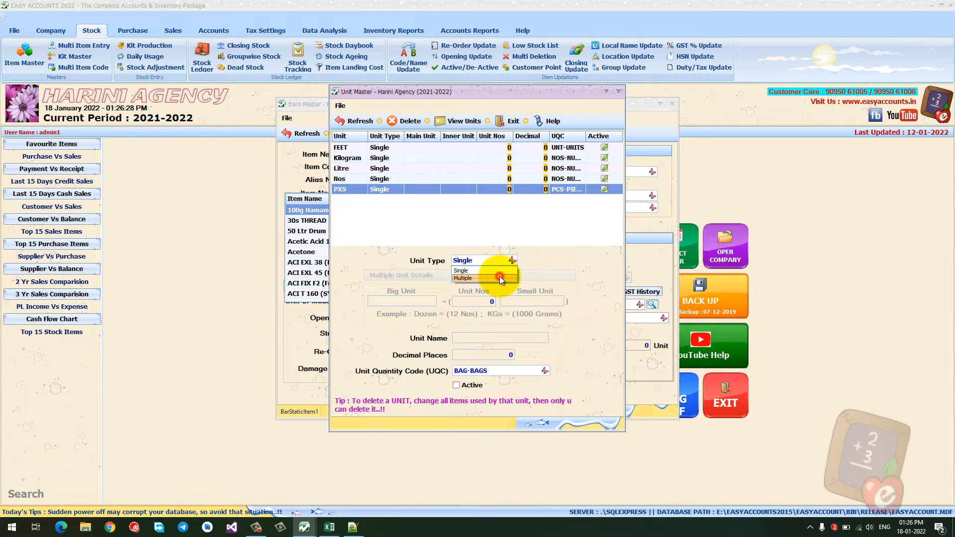
{"action": "left_click", "coordinate": [500, 276]}
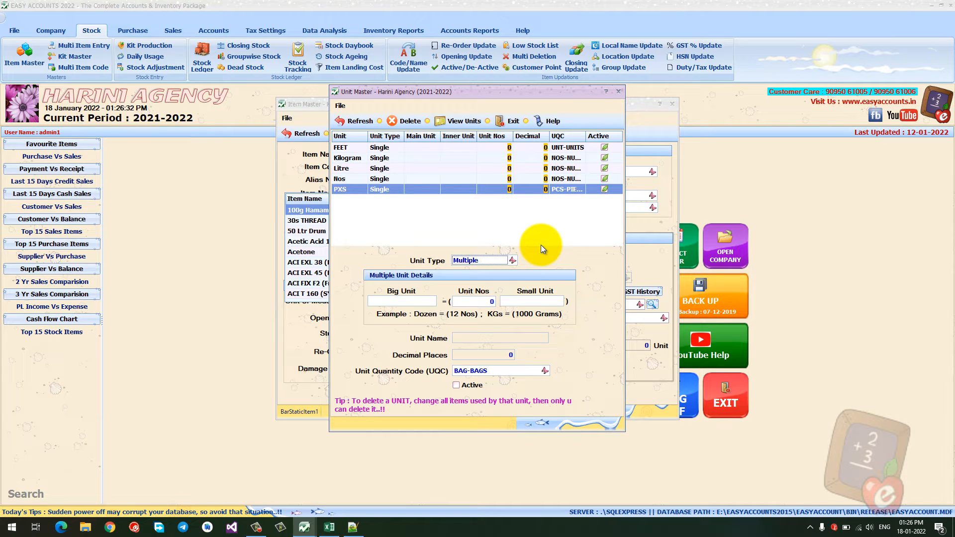
{"action": "key", "text": "Return"}
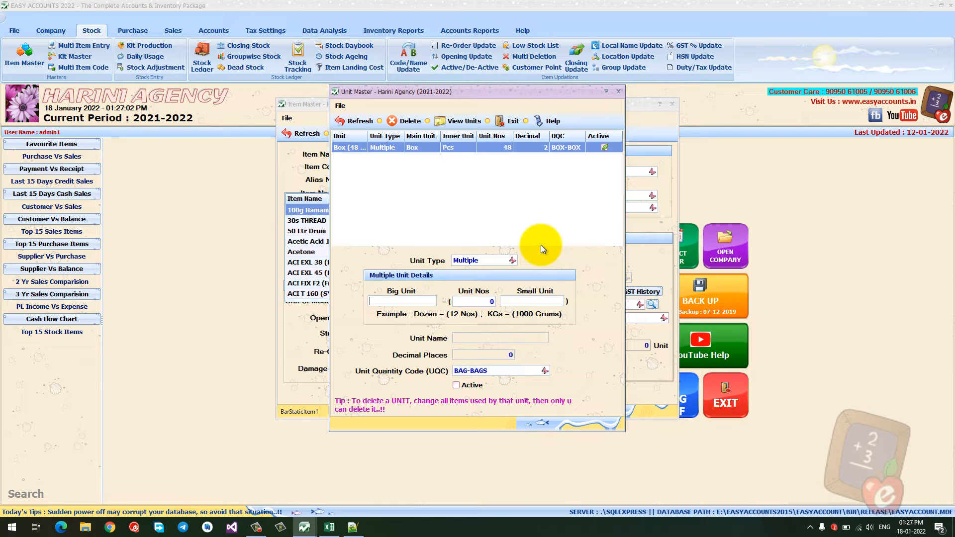
{"action": "type", "text": "KG"}
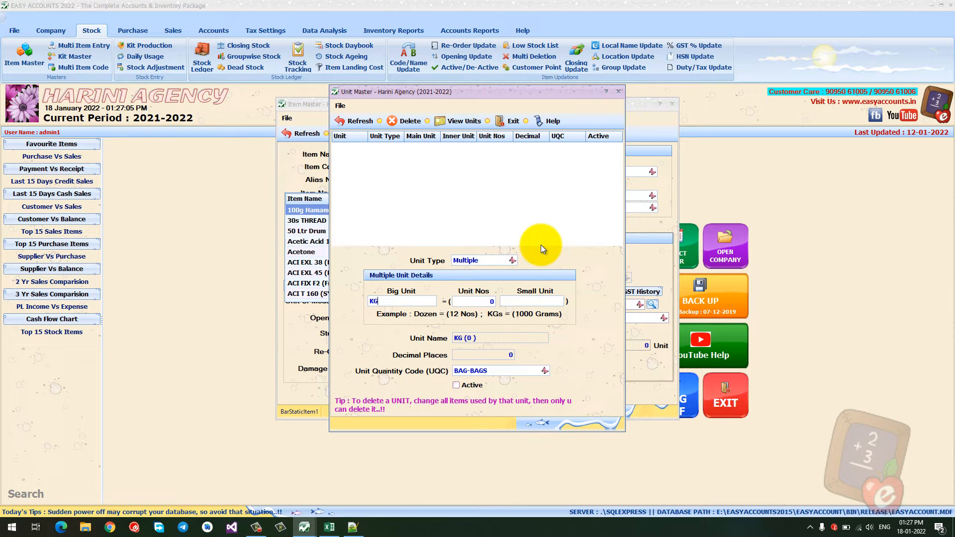
{"action": "type", "text": "S"}
{"action": "key", "text": "Return"}
{"action": "type", "text": "1000"}
{"action": "key", "text": "Return"}
{"action": "type", "text": "3"}
{"action": "type", "text": "GRM"}
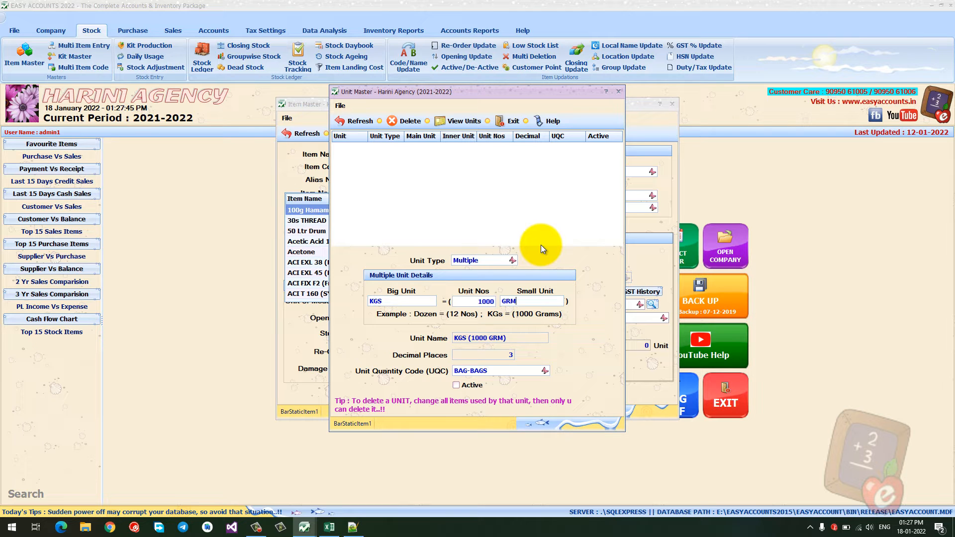
Assign the Unit Quantity Code KGS-KILOGRAMS to the KGS unit, mark it as active and save it.
{"action": "key", "text": "Return"}
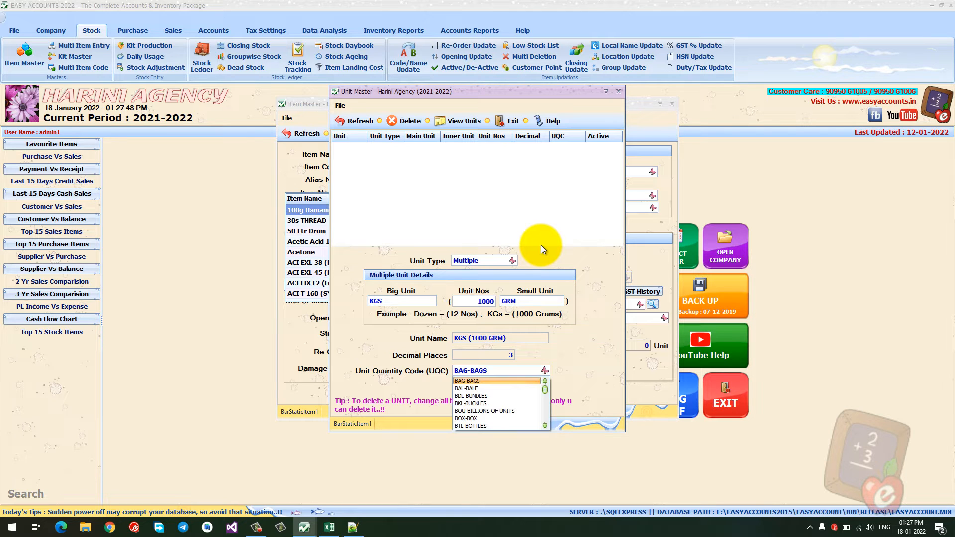
{"action": "type", "text": "KGS-KILOGRAMS"}
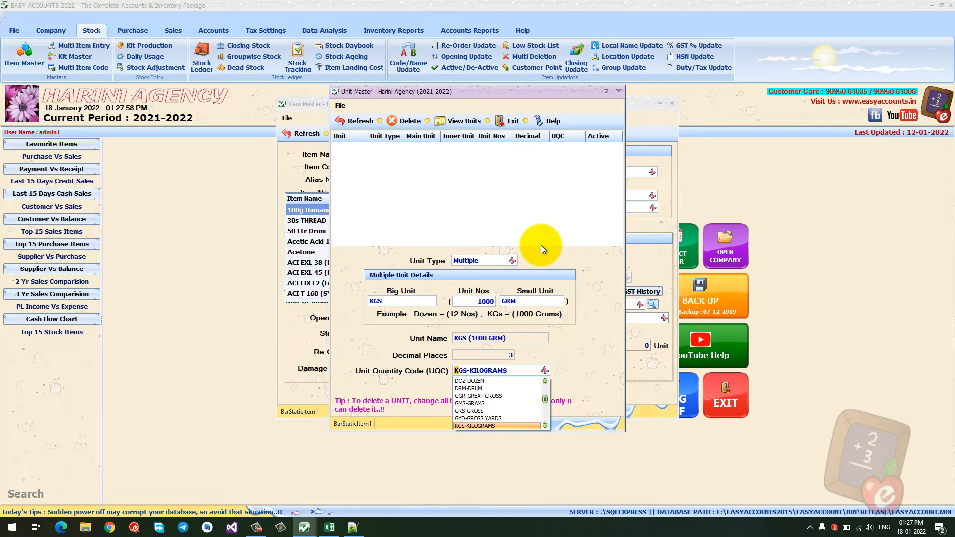
{"action": "key", "text": "Return"}
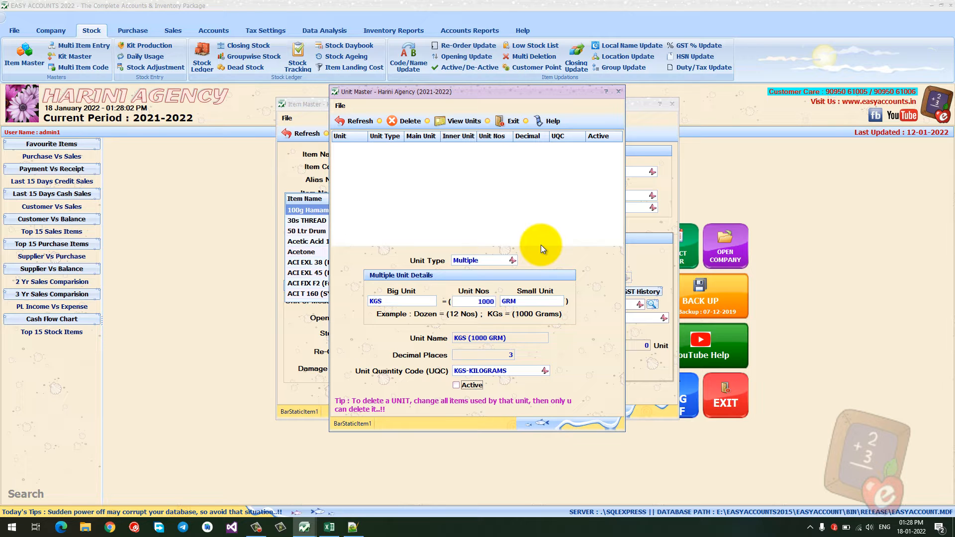
{"action": "key", "text": "space"}
{"action": "key", "text": "Return"}
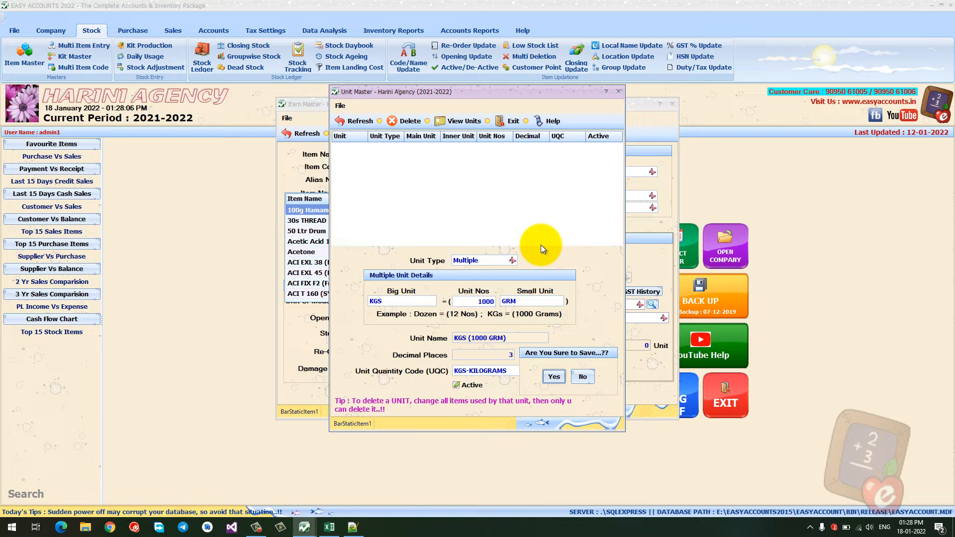
{"action": "key", "text": "Return"}
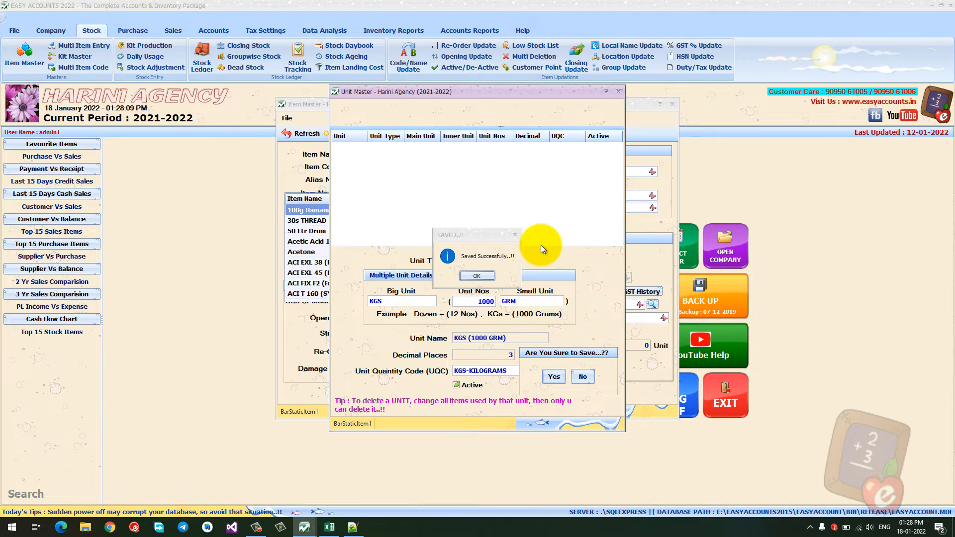
{"action": "key", "text": "Return"}
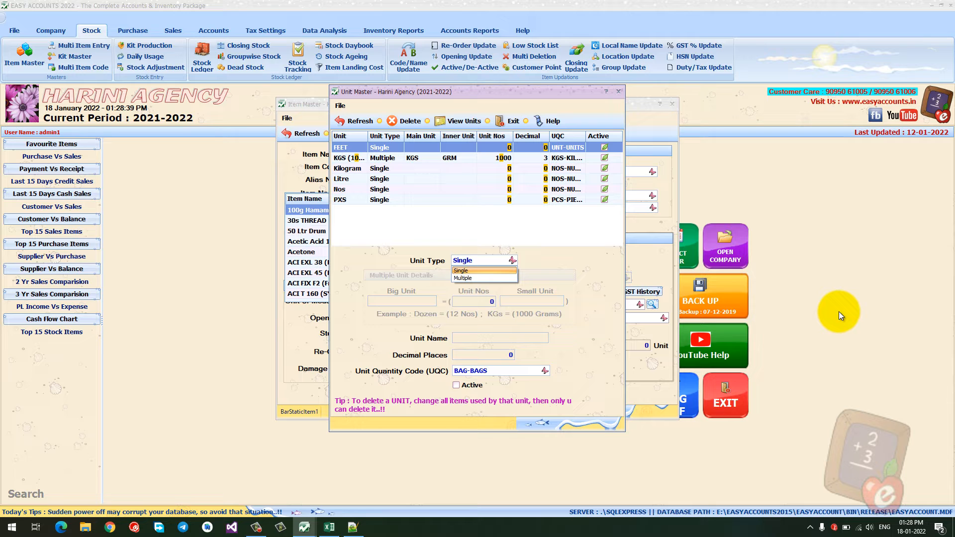
Enter another Multiple-type unit with BOX as the big unit, equal to 144 of the small unit PCS.
{"action": "key", "text": "Down"}
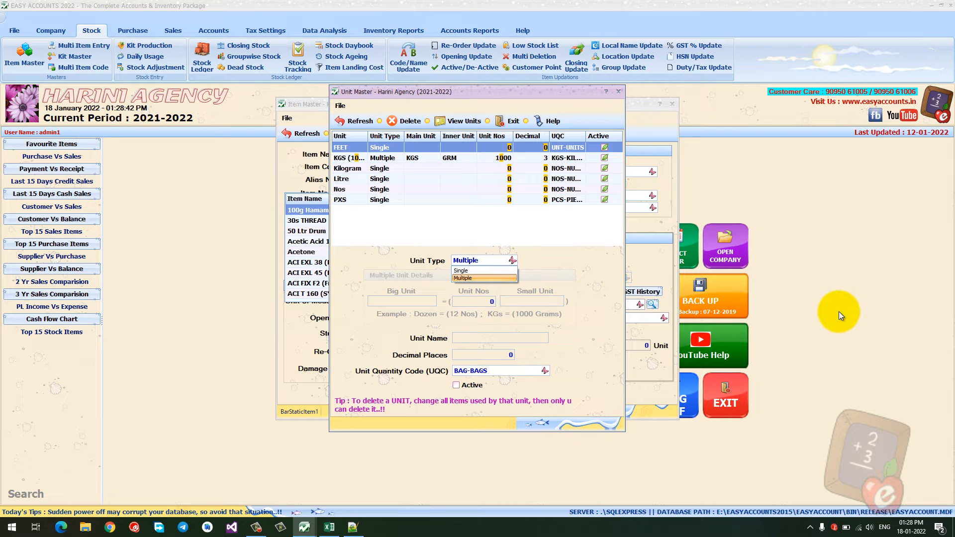
{"action": "key", "text": "Return"}
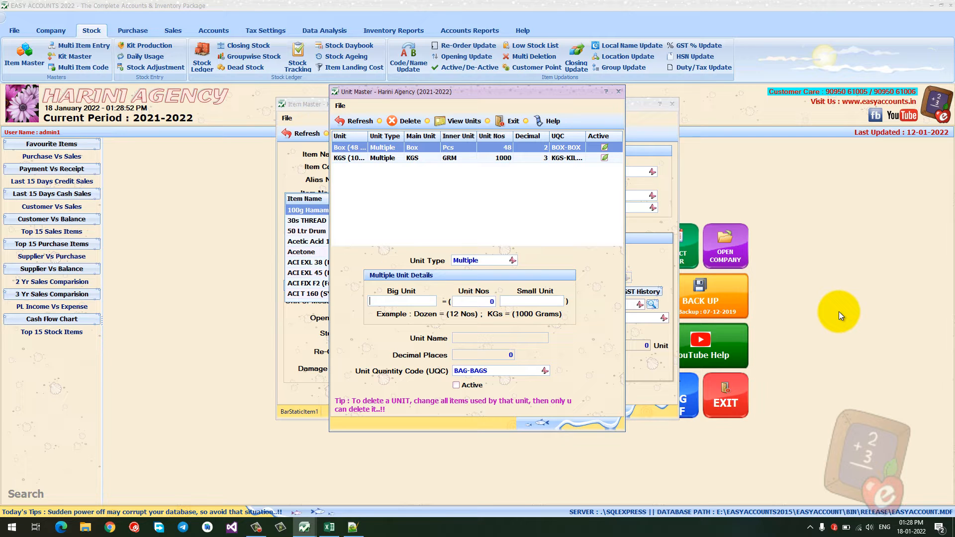
{"action": "type", "text": "B"}
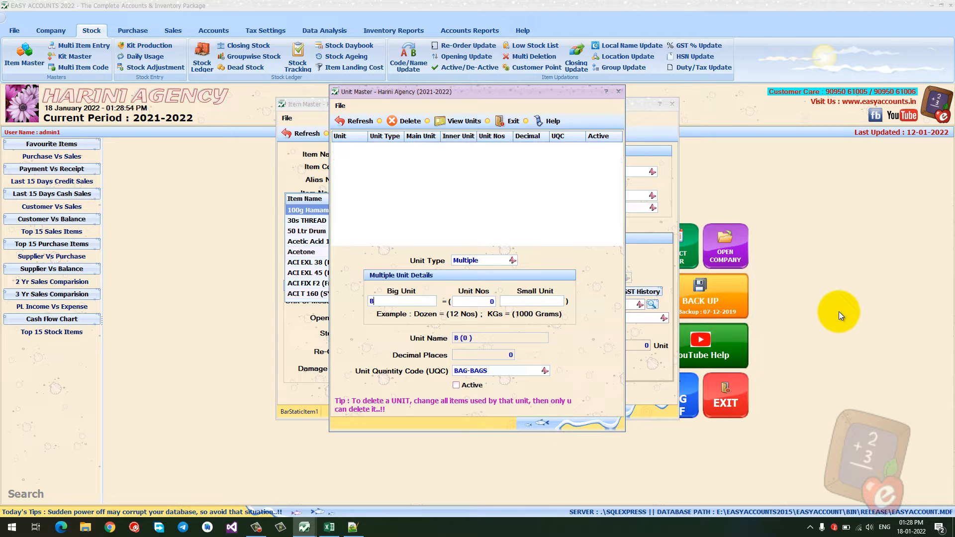
{"action": "type", "text": "OX"}
{"action": "key", "text": "Tab"}
{"action": "type", "text": "144"}
{"action": "type", "text": "PCS"}
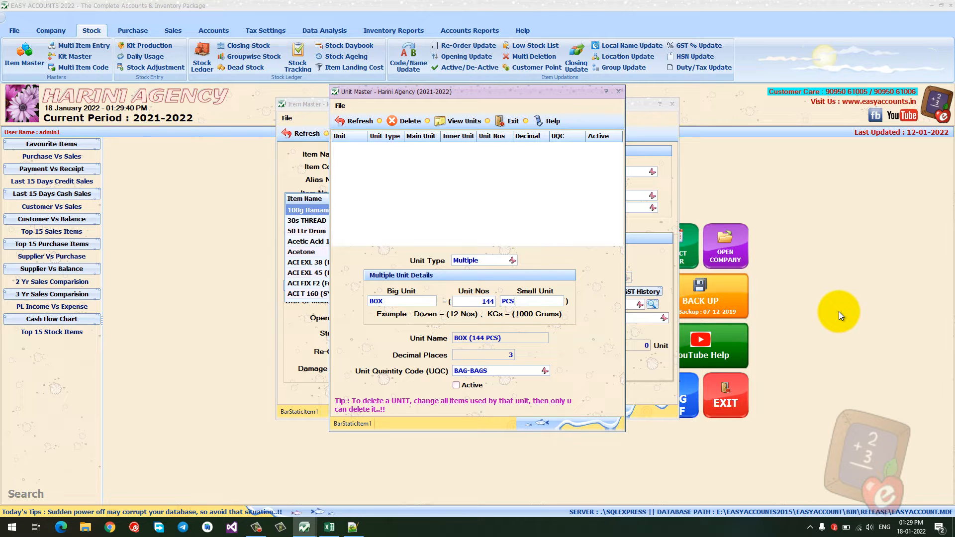
Assign the Unit Quantity Code BOX-BOX to the BOX unit, mark it as active and save it.
{"action": "key", "text": "Return"}
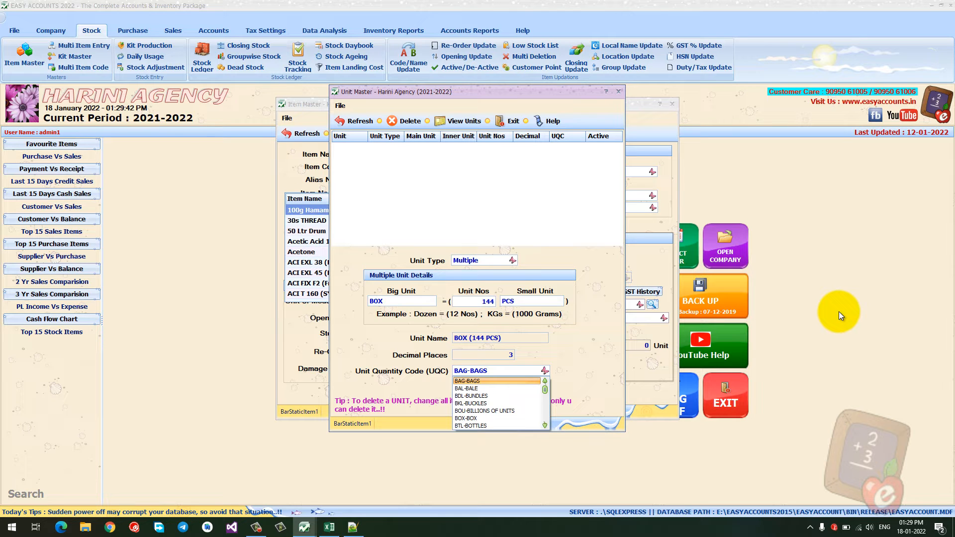
{"action": "type", "text": "BOU"}
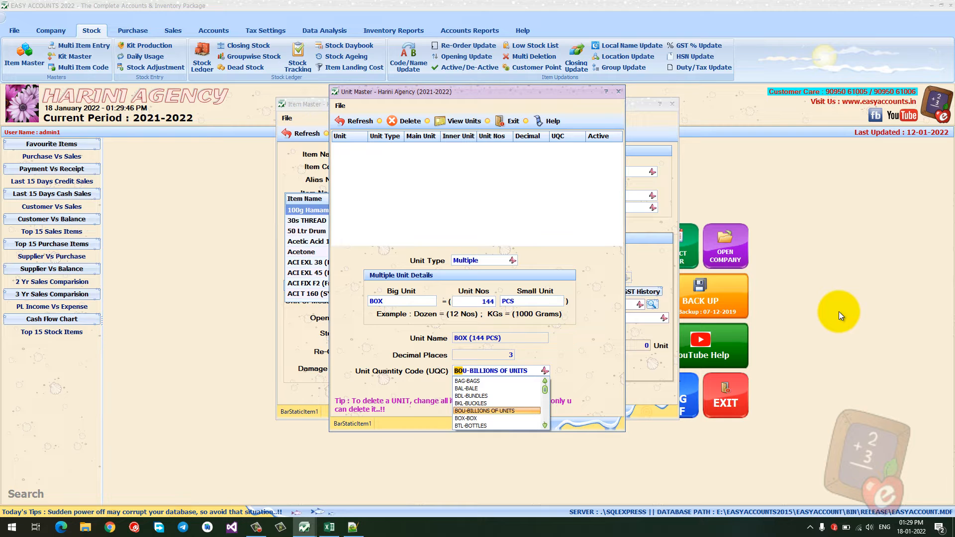
{"action": "key", "text": "Down"}
{"action": "key", "text": "Return"}
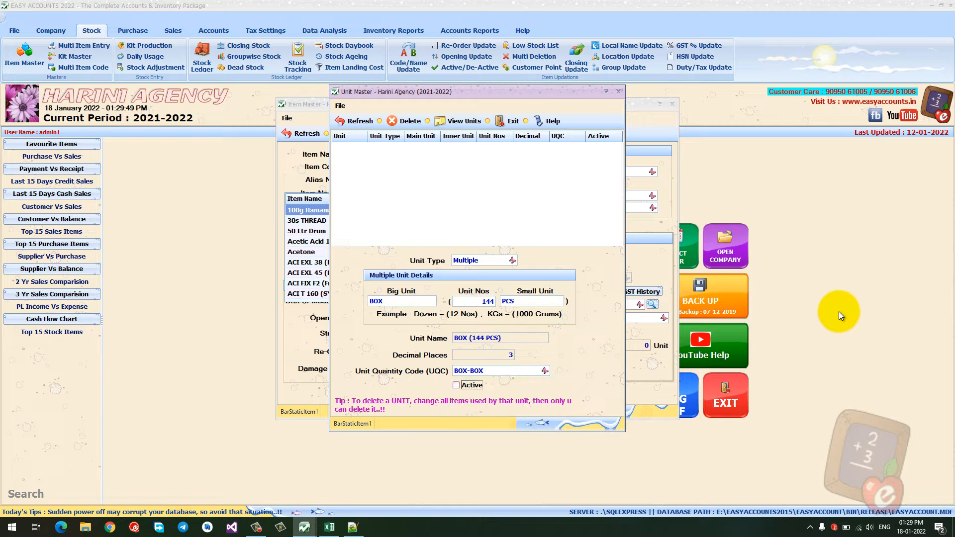
{"action": "key", "text": "space"}
{"action": "key", "text": "Return"}
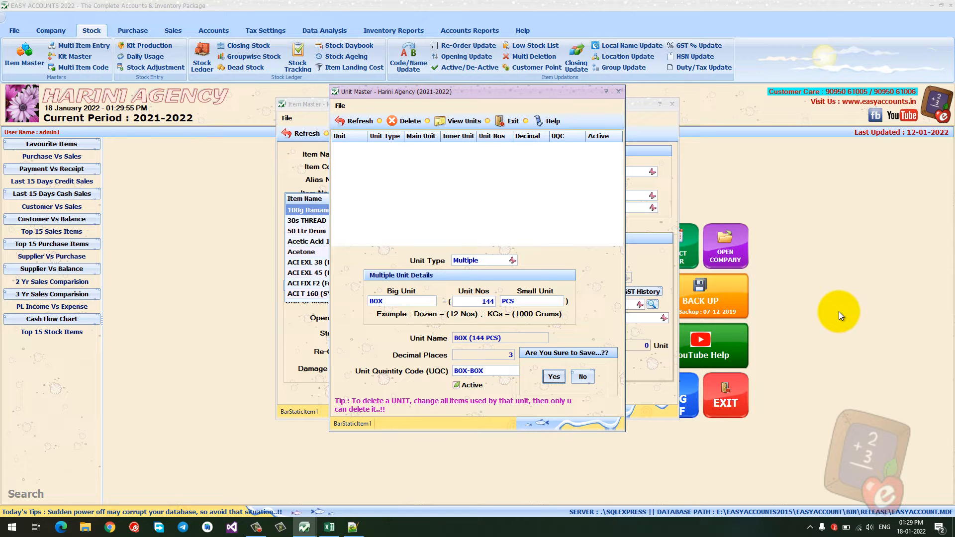
{"action": "key", "text": "Return"}
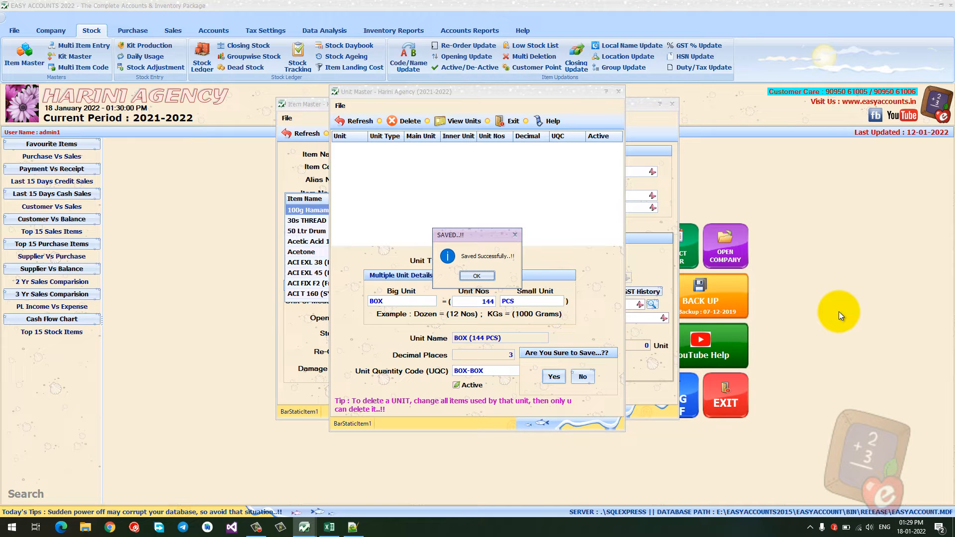
{"action": "key", "text": "Return"}
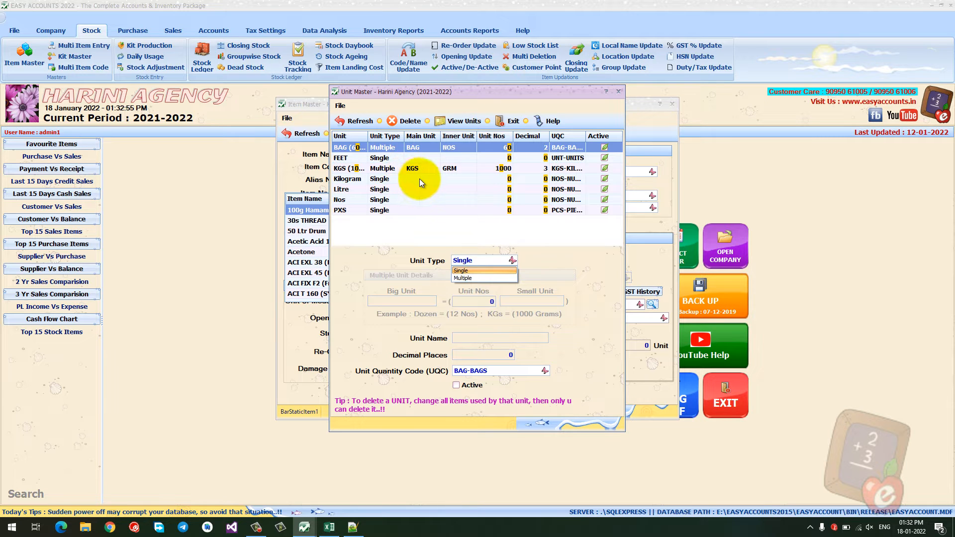
Close the Unit Master and enter a new item named 2" HOSE with the item code HOSE in the Item Master.
{"action": "left_click", "coordinate": [513, 121]}
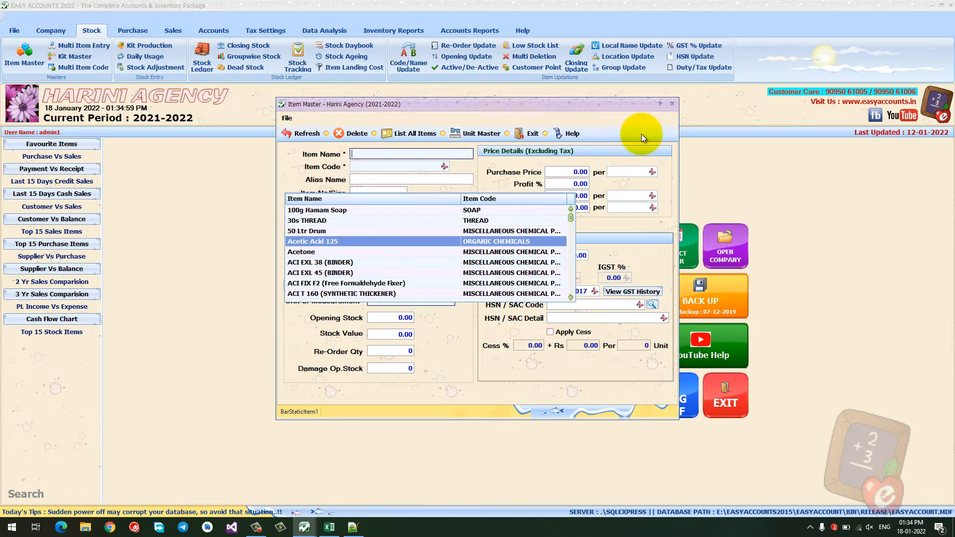
{"action": "type", "text": "2\""}
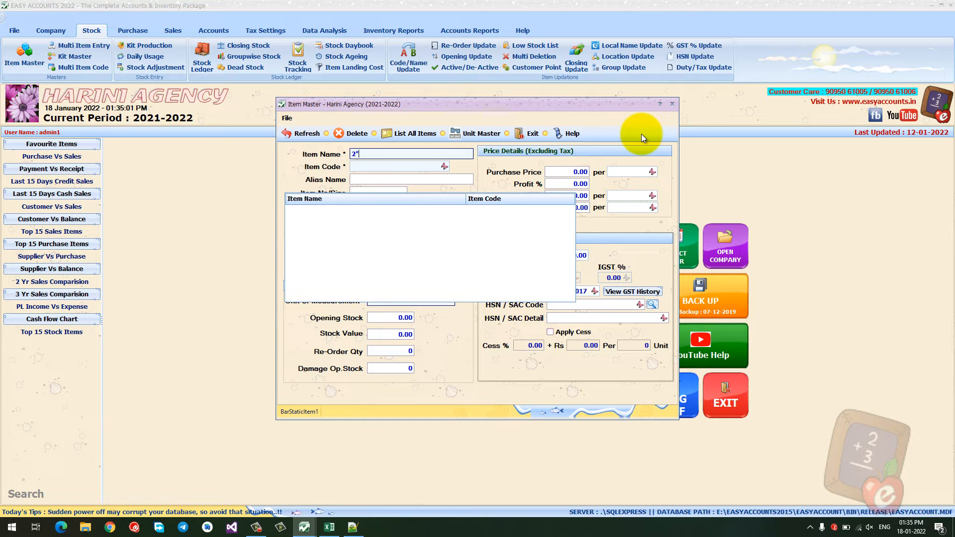
{"action": "type", "text": " HOSE"}
{"action": "key", "text": "Return"}
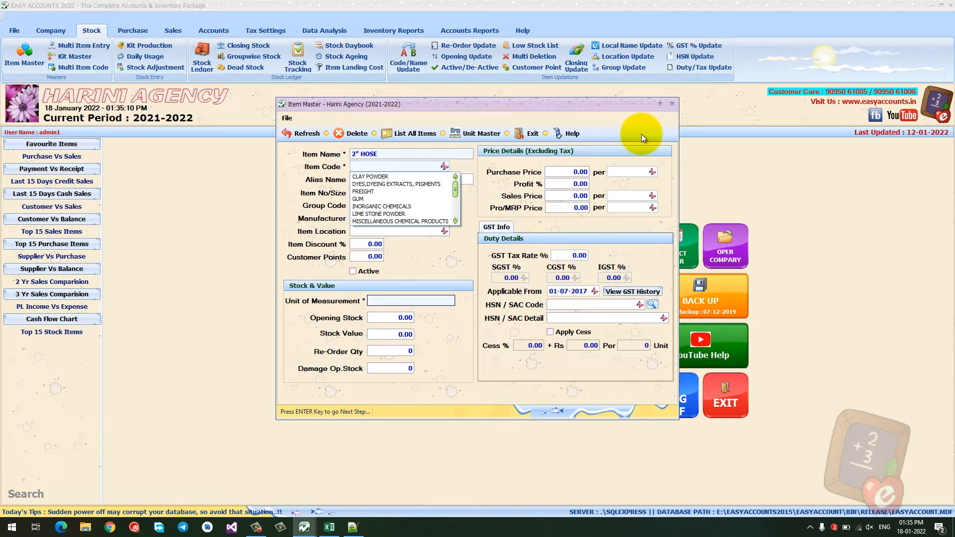
{"action": "type", "text": "HOSE"}
{"action": "key", "text": "Return"}
{"action": "key", "text": "Return"}
{"action": "key", "text": "Return"}
{"action": "key", "text": "Return"}
{"action": "key", "text": "Return"}
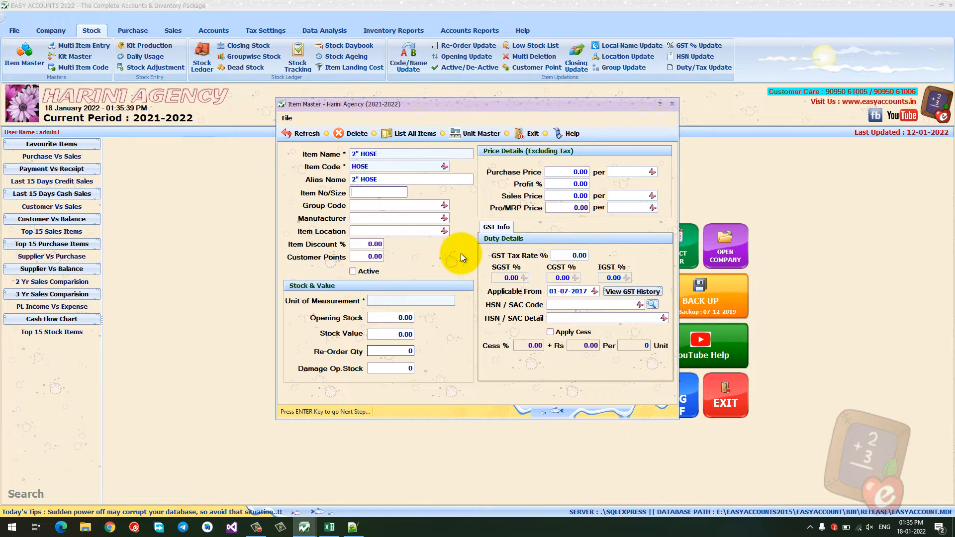
Mark the 2" HOSE item as active and choose FEET as its unit of measurement.
{"action": "key", "text": "Return"}
{"action": "key", "text": "Return"}
{"action": "key", "text": "Return"}
{"action": "key", "text": "space"}
{"action": "key", "text": "Return"}
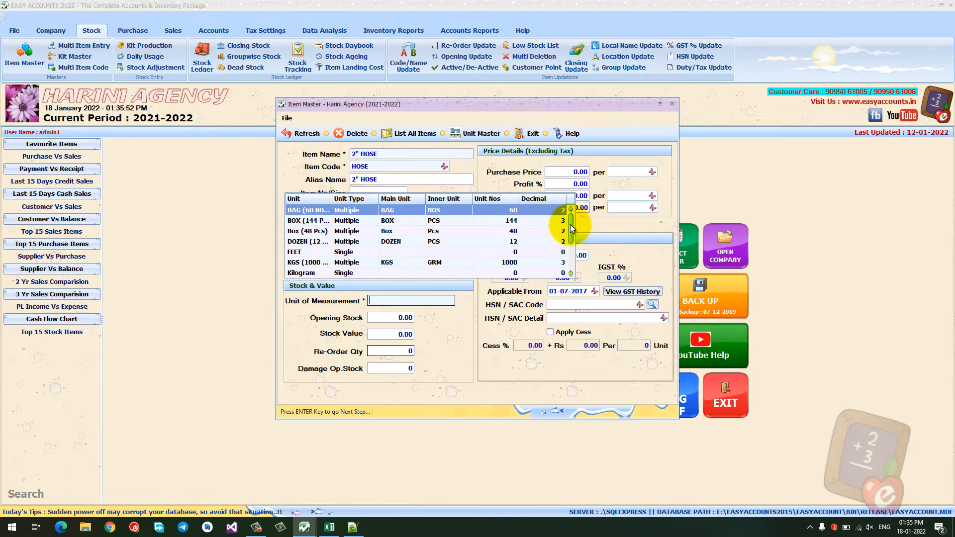
{"action": "mouse_move", "coordinate": [571, 221]}
{"action": "left_mouse_down"}
{"action": "mouse_move", "coordinate": [574, 261]}
{"action": "mouse_move", "coordinate": [565, 222]}
{"action": "left_mouse_up"}
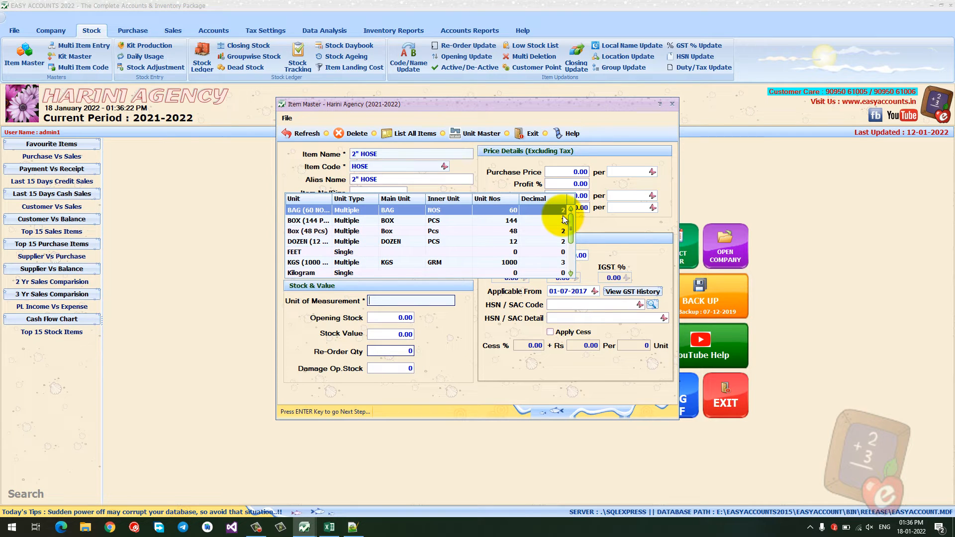
{"action": "type", "text": "F"}
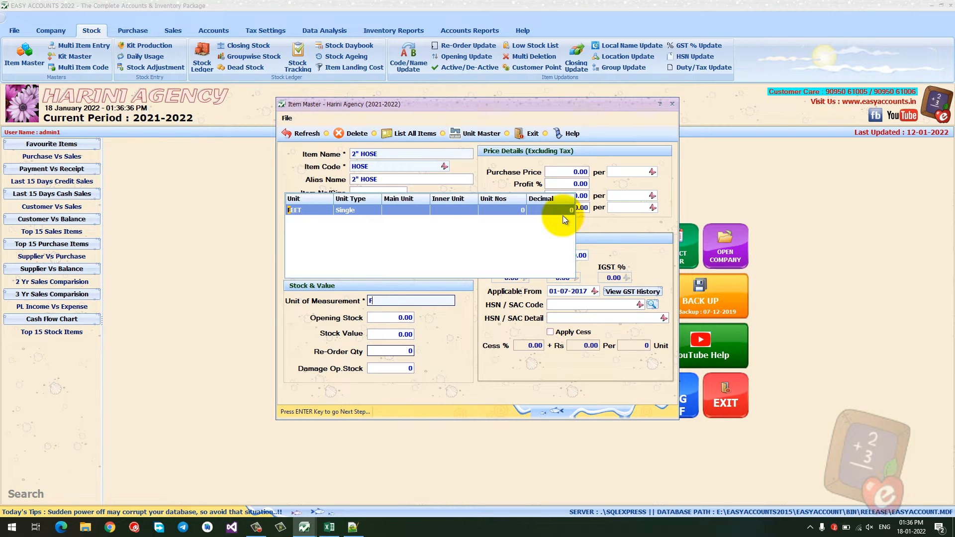
{"action": "key", "text": "Return"}
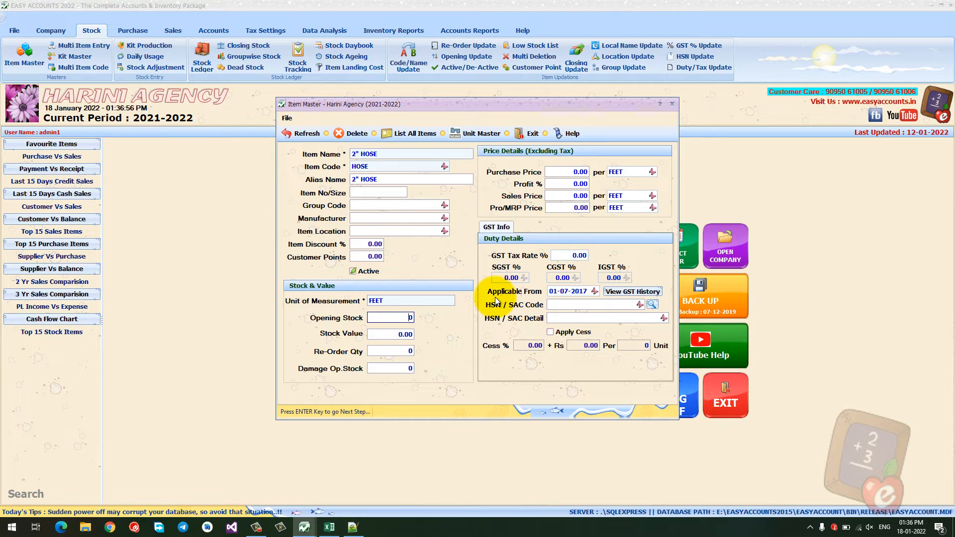
Set the hose's purchase price to 50, its sales price to 60 and its GST tax rate to 12%.
{"action": "key", "text": "Return"}
{"action": "key", "text": "Return"}
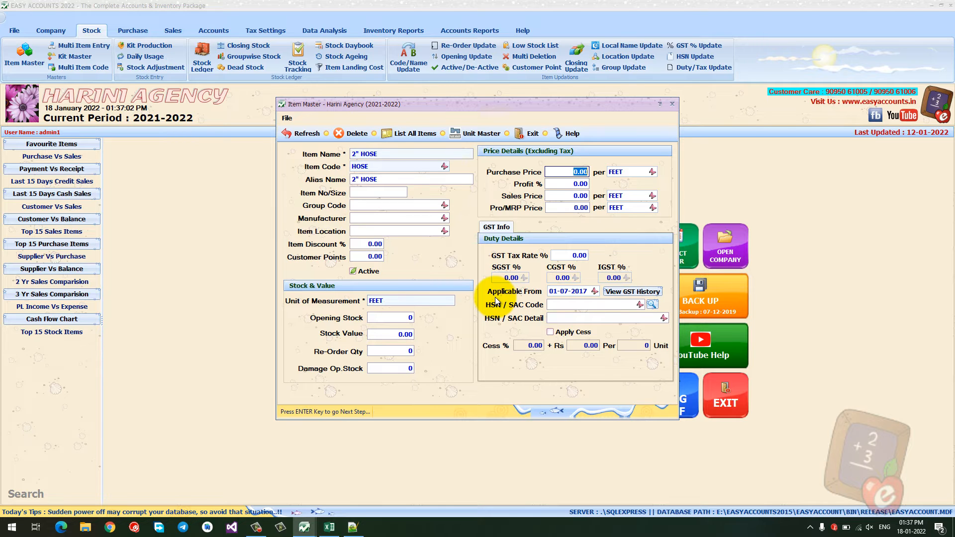
{"action": "type", "text": "50"}
{"action": "key", "text": "Return"}
{"action": "type", "text": "60"}
{"action": "key", "text": "Return"}
{"action": "key", "text": "Return"}
{"action": "type", "text": "12"}
{"action": "key", "text": "Return"}
{"action": "key", "text": "Return"}
{"action": "key", "text": "Return"}
{"action": "key", "text": "Return"}
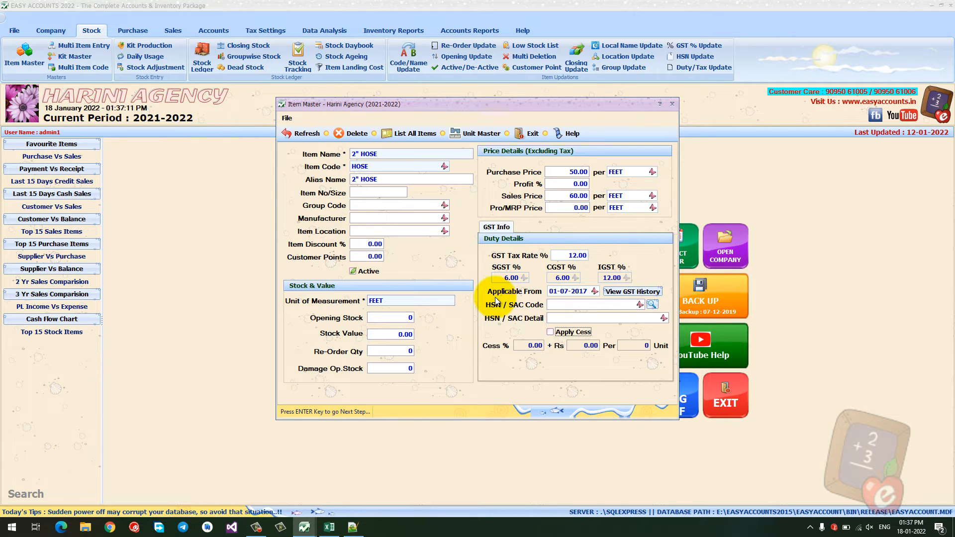
Save the new 2" HOSE item.
{"action": "key", "text": "Return"}
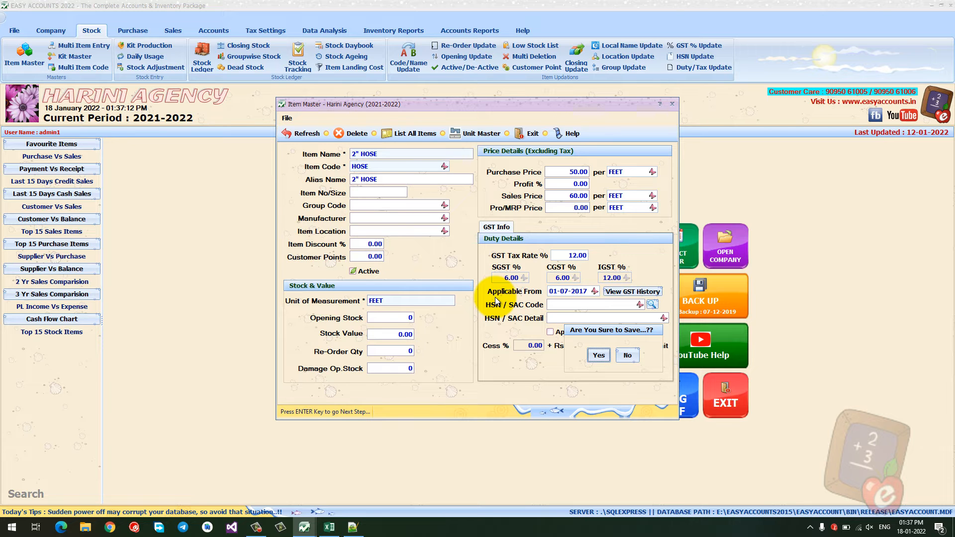
{"action": "key", "text": "Return"}
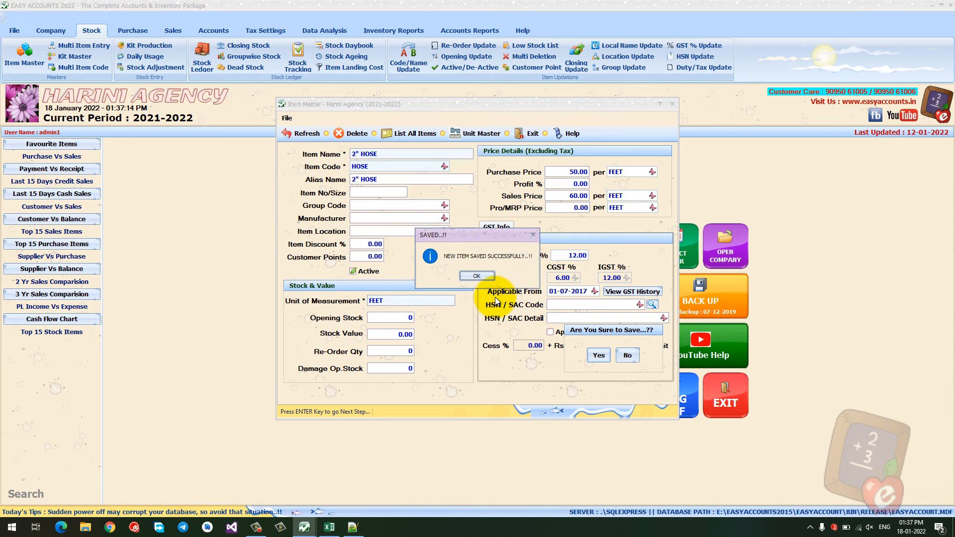
{"action": "key", "text": "Return"}
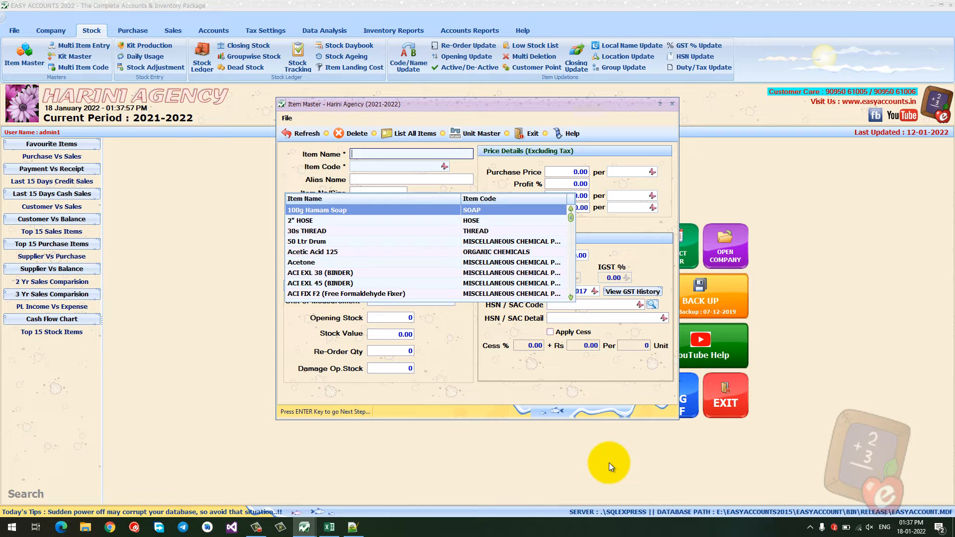
Enter a new item named 10RS KITKAT with the item code CHOCKLATE.
{"action": "type", "text": "1"}
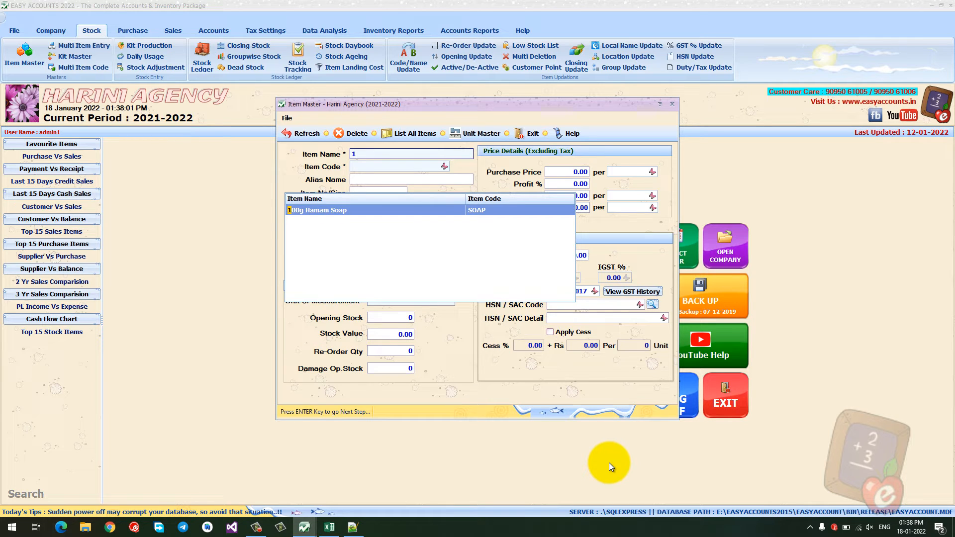
{"action": "type", "text": "0R"}
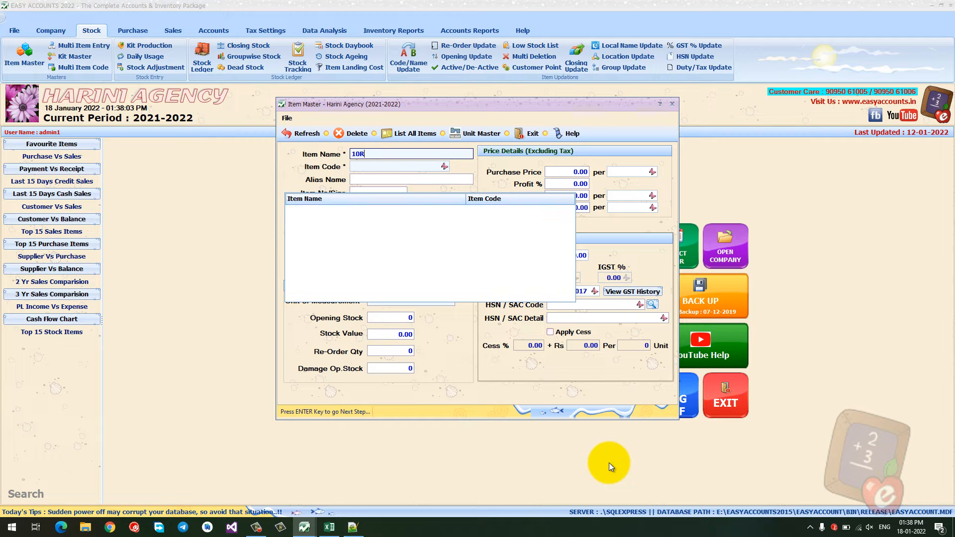
{"action": "type", "text": "S KITKAT"}
{"action": "key", "text": "Return"}
{"action": "type", "text": "CH"}
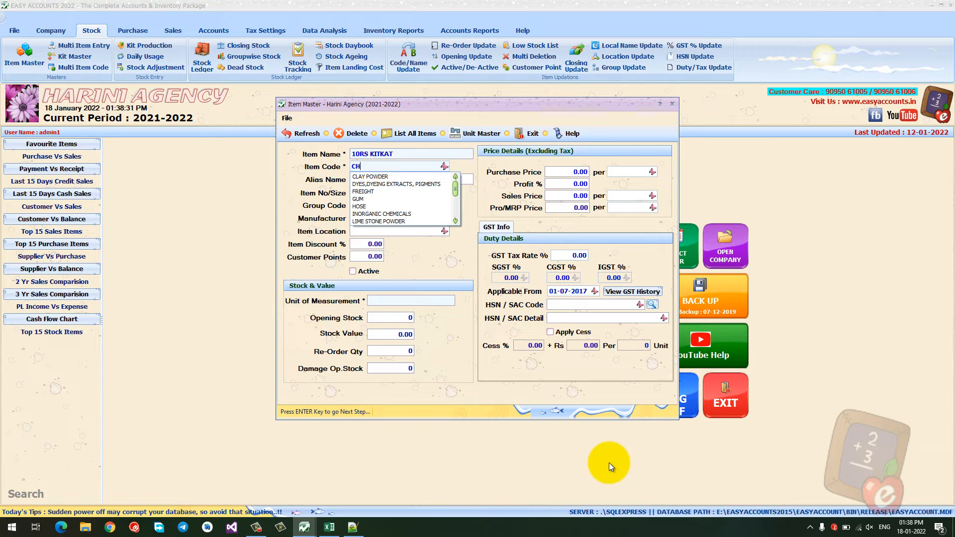
{"action": "type", "text": "OCKLATE"}
{"action": "key", "text": "Return"}
Mark the 10RS KITKAT item as active and choose BOX (144 PCS) as its unit of measurement.
{"action": "key", "text": "Return"}
{"action": "key", "text": "Return"}
{"action": "key", "text": "Return"}
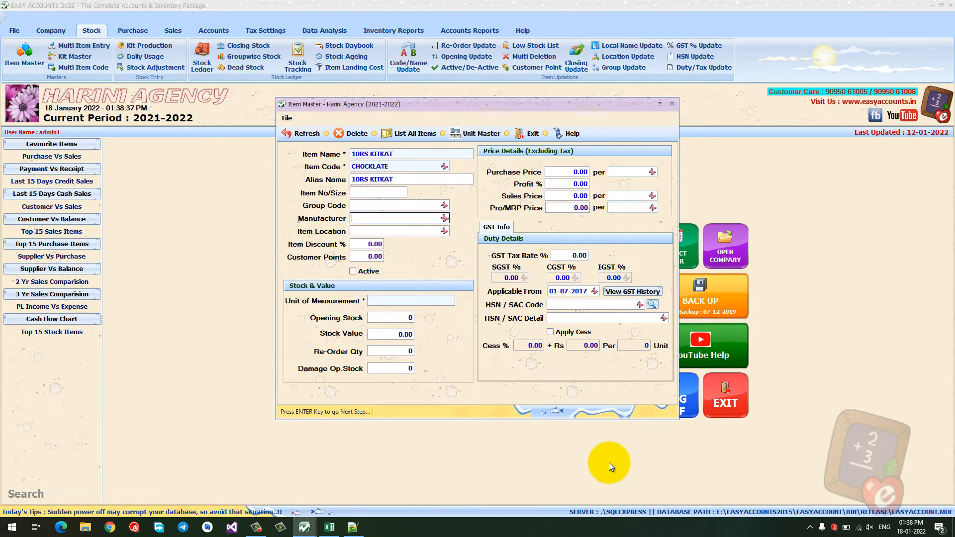
{"action": "key", "text": "Return"}
{"action": "key", "text": "Return"}
{"action": "key", "text": "Return"}
{"action": "key", "text": "Return"}
{"action": "key", "text": "Return"}
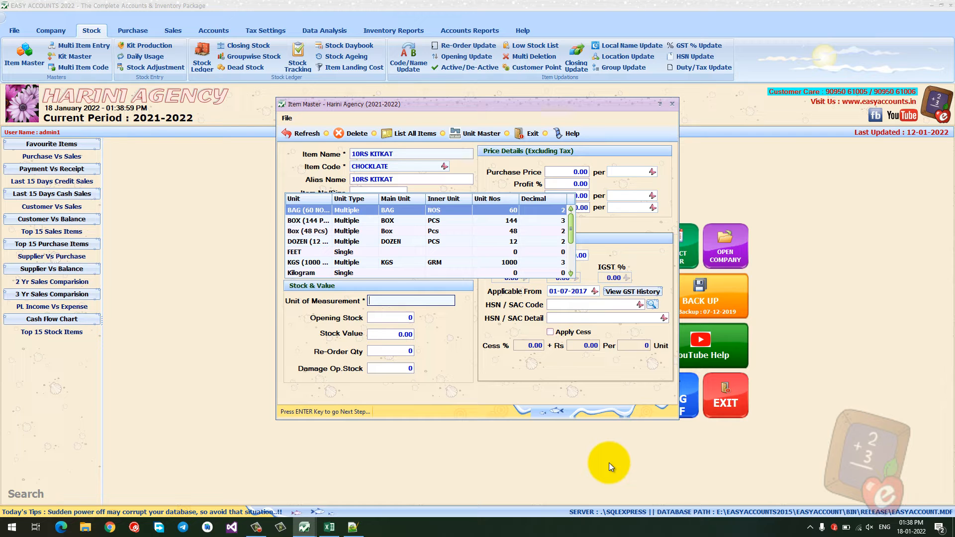
{"action": "type", "text": "B"}
{"action": "type", "text": "O"}
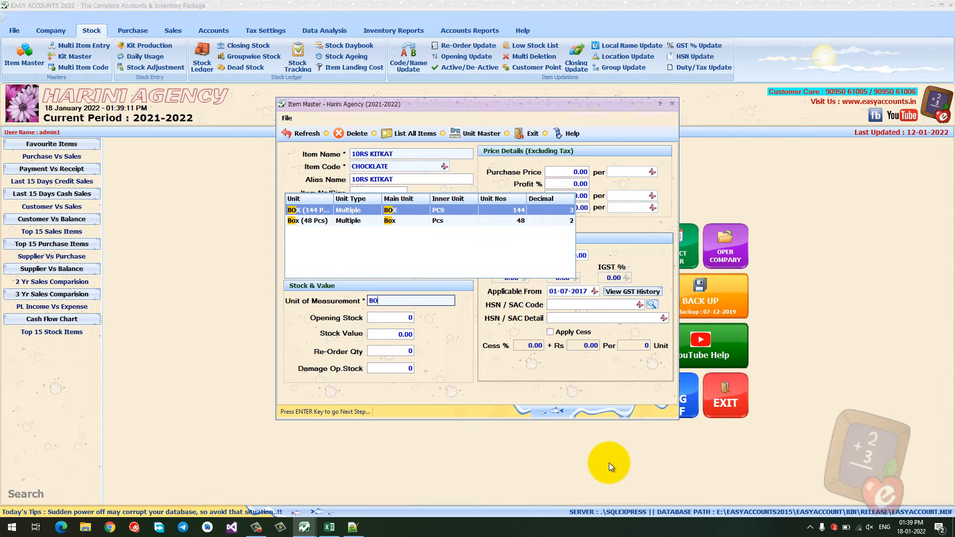
{"action": "type", "text": "X"}
{"action": "key", "text": "Down"}
{"action": "key", "text": "Down"}
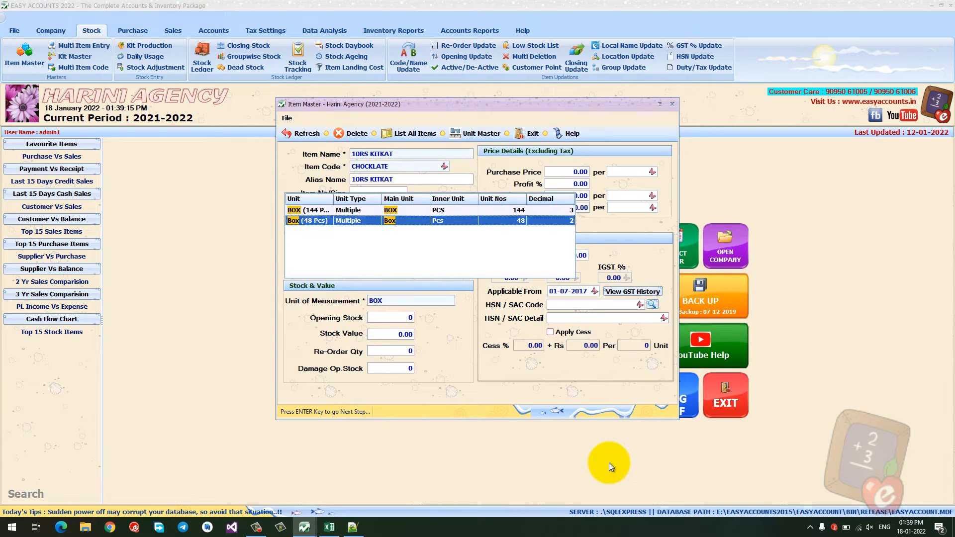
{"action": "key", "text": "Up"}
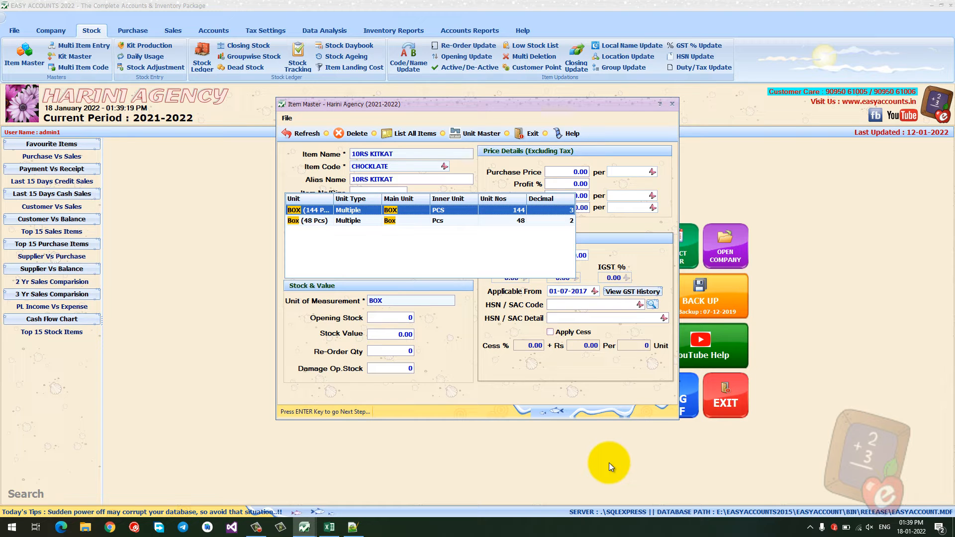
{"action": "key", "text": "Return"}
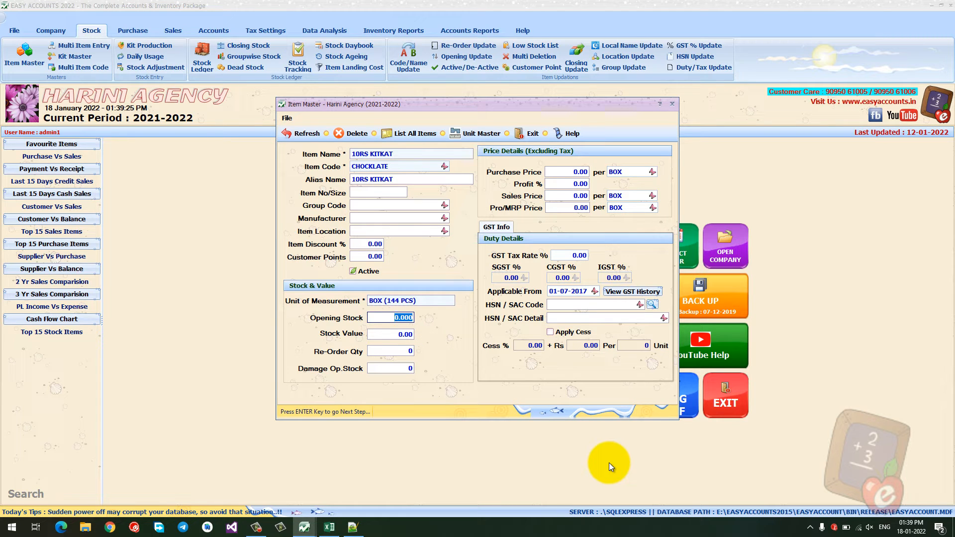
Set the KITKAT's purchase price to 8 per BOX, its sales price to 10 per BOX and its GST tax rate to 5%.
{"action": "key", "text": "Return"}
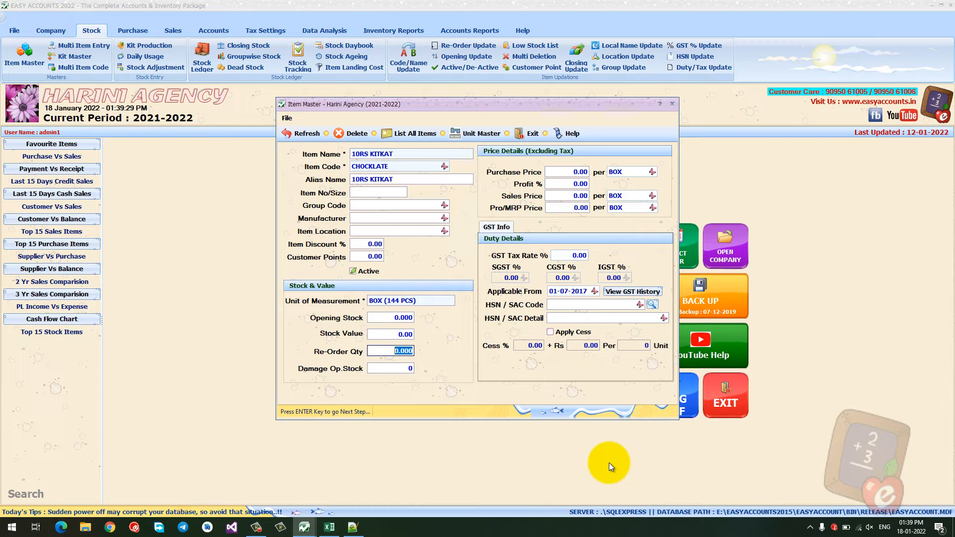
{"action": "key", "text": "Return"}
{"action": "key", "text": "Return"}
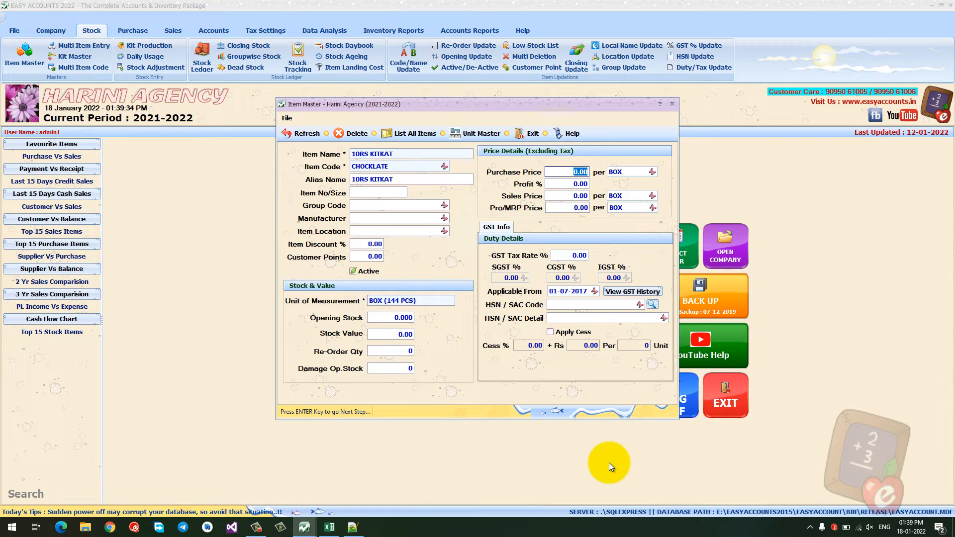
{"action": "type", "text": "8"}
{"action": "key", "text": "Return"}
{"action": "key", "text": "Return"}
{"action": "type", "text": "10"}
{"action": "key", "text": "Return"}
{"action": "key", "text": "Return"}
{"action": "type", "text": "5"}
{"action": "key", "text": "Return"}
Save the new 10RS KITKAT item, leaving its HSN and cess details empty.
{"action": "key", "text": "Return"}
{"action": "key", "text": "Return"}
{"action": "key", "text": "Return"}
{"action": "key", "text": "Return"}
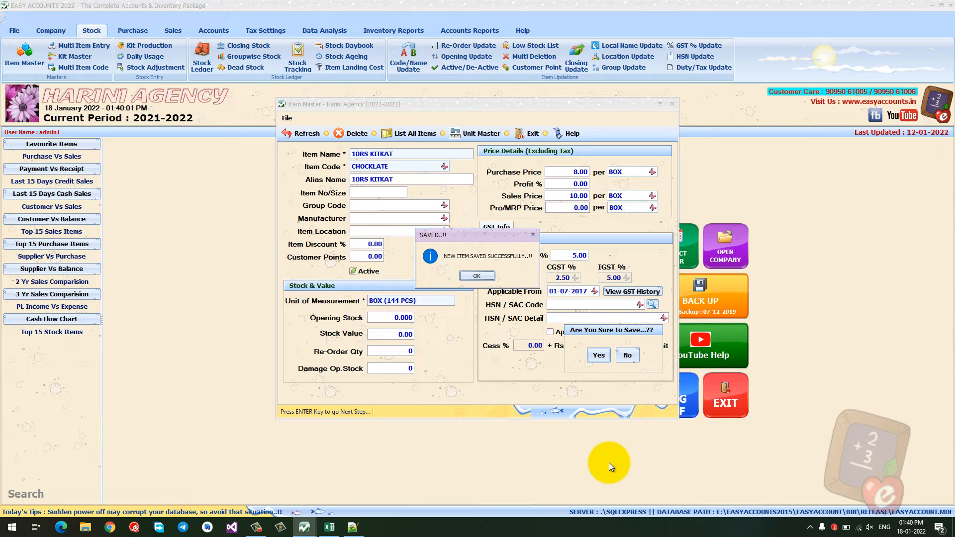
{"action": "key", "text": "Return"}
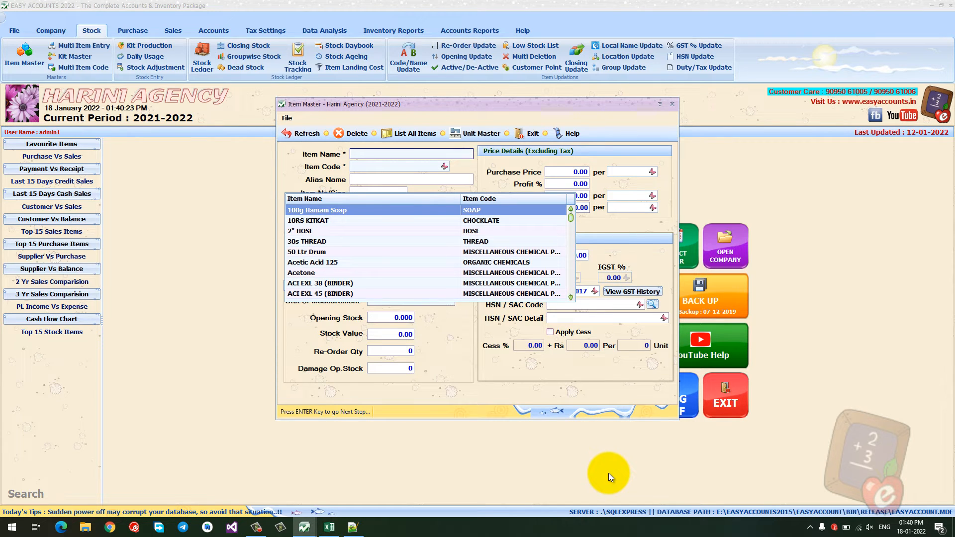
Enter a new item named SUGAR with the item code SUGAR.
{"action": "type", "text": "SUGA"}
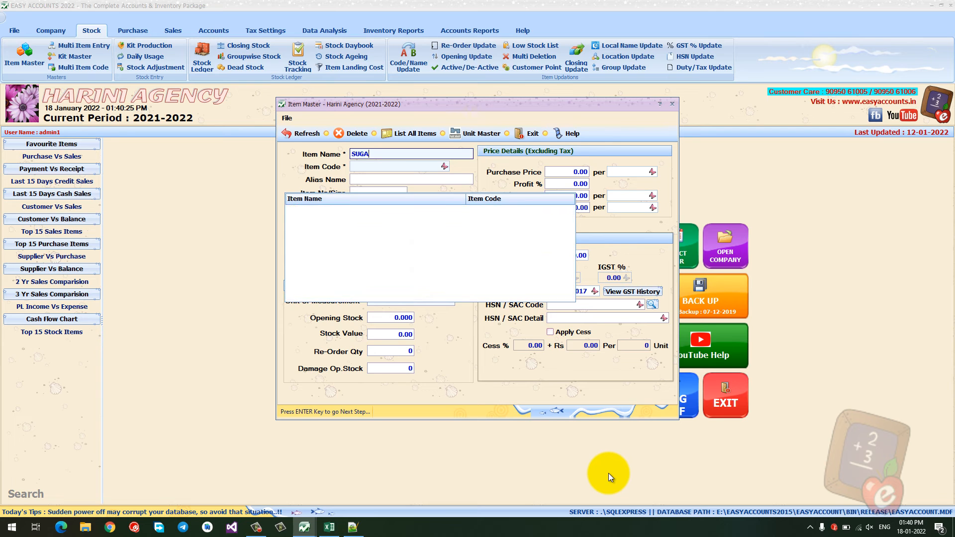
{"action": "type", "text": "R"}
{"action": "key", "text": "Return"}
{"action": "type", "text": "SUGA"}
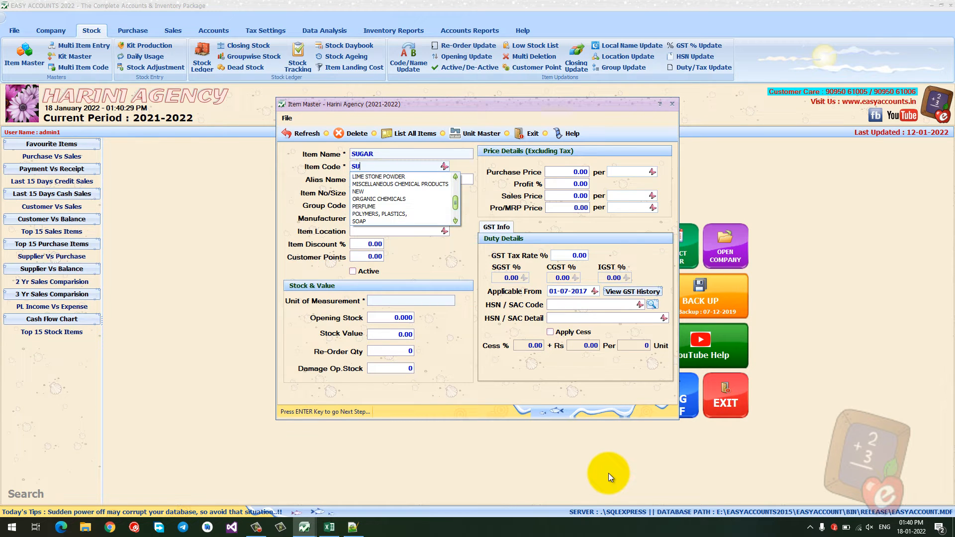
{"action": "type", "text": "R"}
{"action": "key", "text": "Return"}
Mark the SUGAR item as active and choose KGS (1000 GRM) as its unit of measurement.
{"action": "key", "text": "Return"}
{"action": "key", "text": "Return"}
{"action": "key", "text": "Return"}
{"action": "key", "text": "Return"}
{"action": "key", "text": "Return"}
{"action": "key", "text": "Return"}
{"action": "key", "text": "Return"}
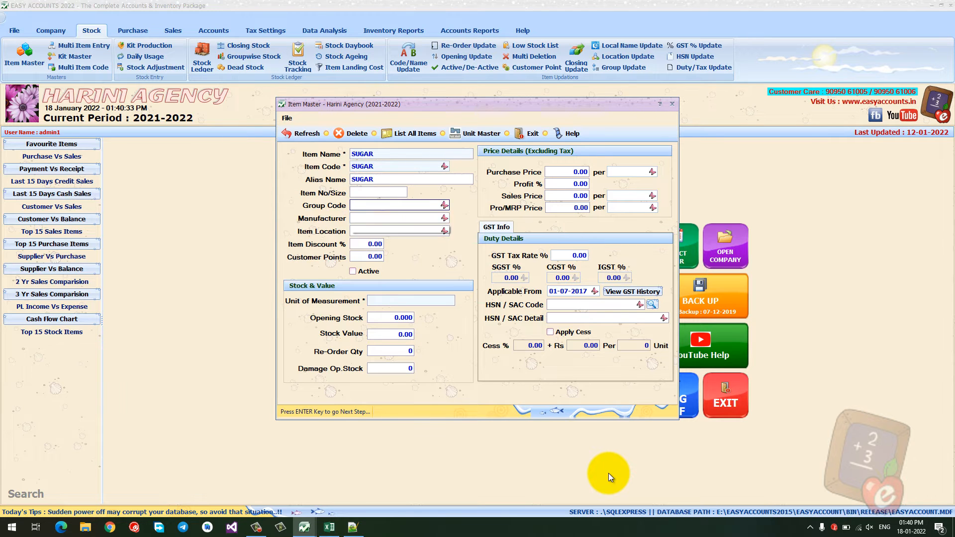
{"action": "key", "text": "Return"}
{"action": "key", "text": "Return"}
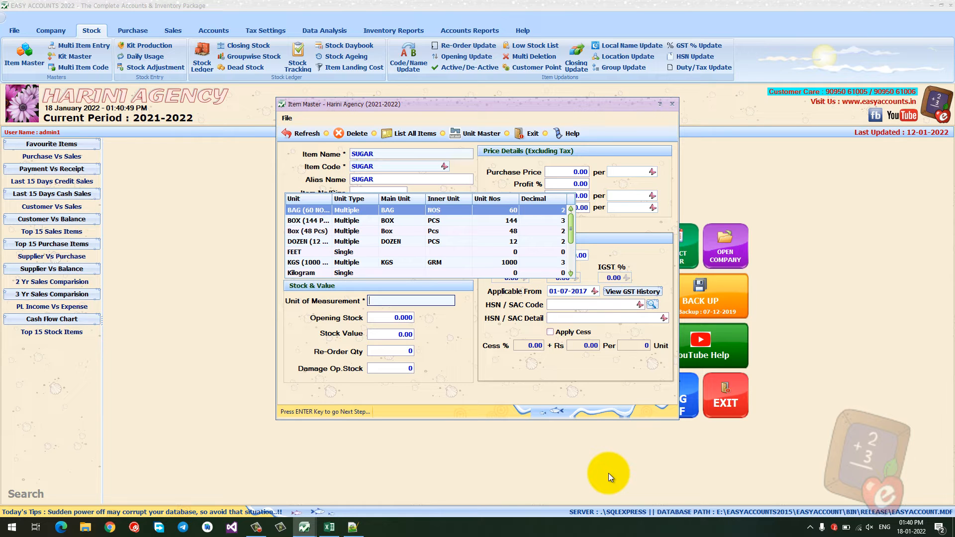
{"action": "type", "text": "K"}
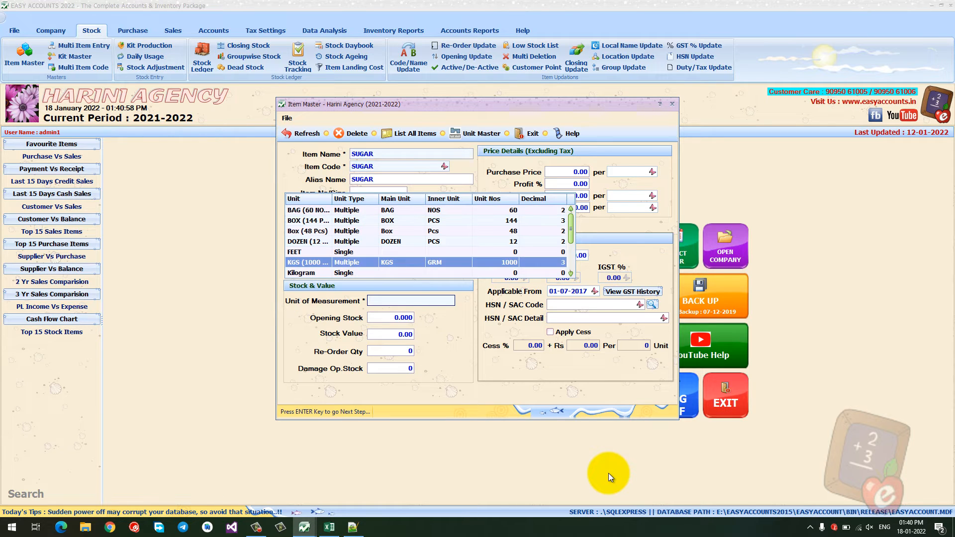
{"action": "type", "text": "G"}
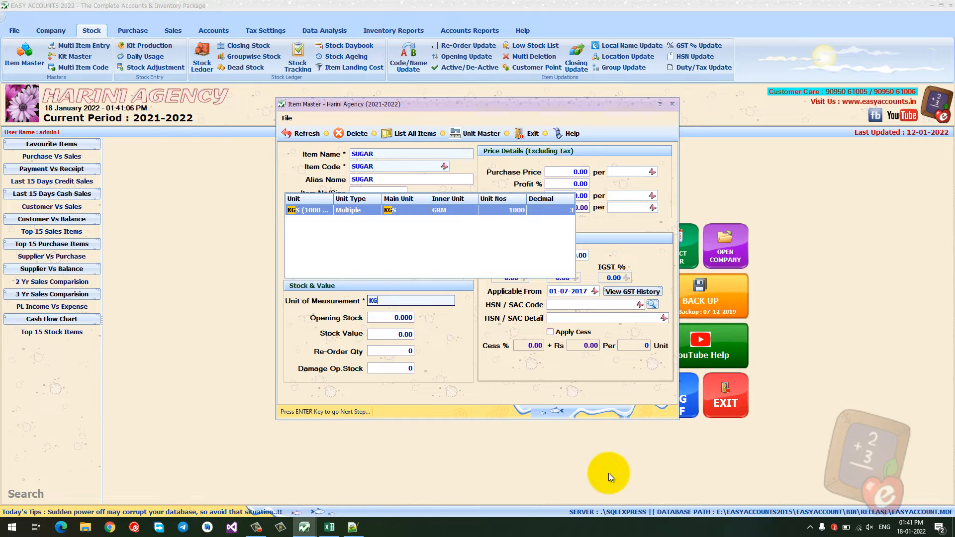
{"action": "key", "text": "Return"}
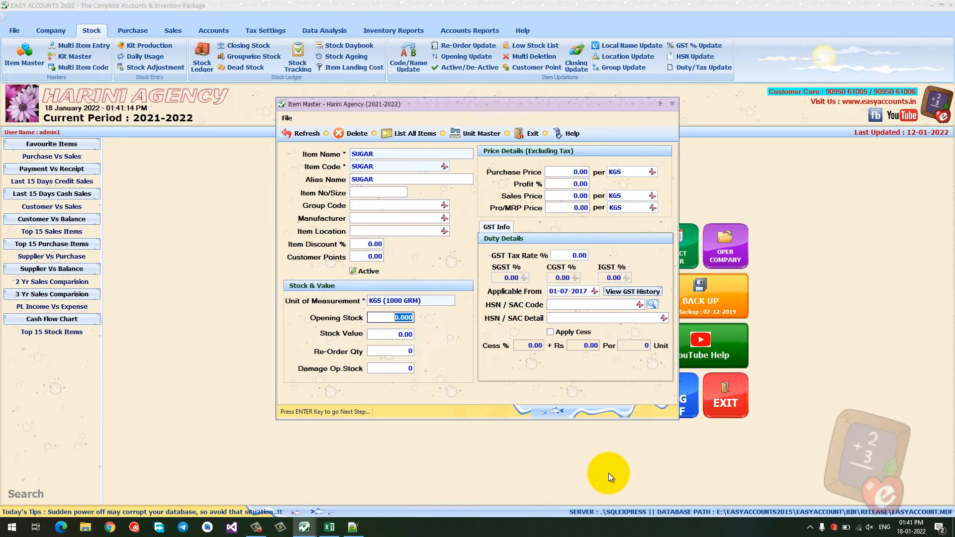
Set the sugar's purchase price to 40 and its sales price to 50 per KGS.
{"action": "key", "text": "Return"}
{"action": "key", "text": "Return"}
{"action": "key", "text": "Return"}
{"action": "type", "text": "40"}
{"action": "key", "text": "Return"}
{"action": "key", "text": "Return"}
{"action": "type", "text": "50"}
{"action": "key", "text": "Return"}
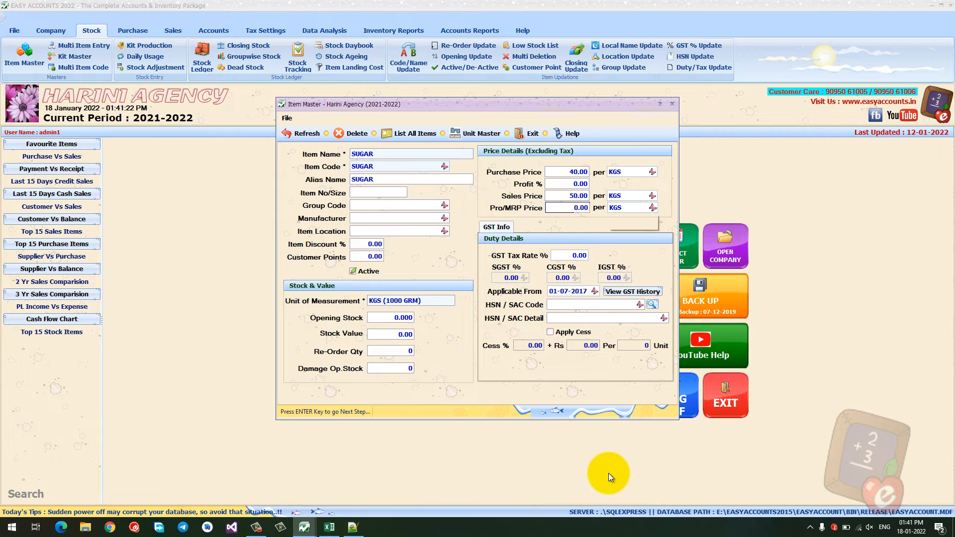
Save the new SUGAR item without entering a GST tax rate.
{"action": "key", "text": "Return"}
{"action": "key", "text": "Return"}
{"action": "key", "text": "Return"}
{"action": "key", "text": "Return"}
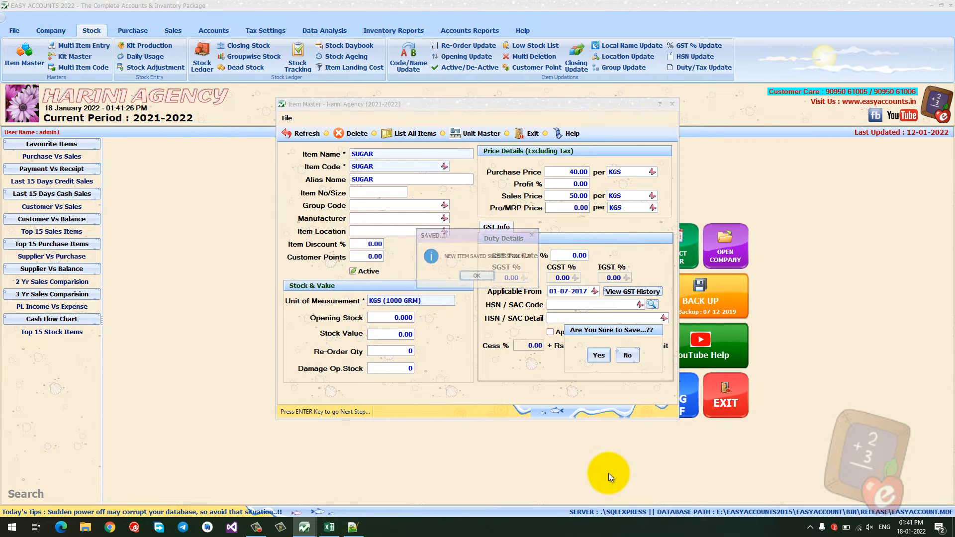
{"action": "key", "text": "Return"}
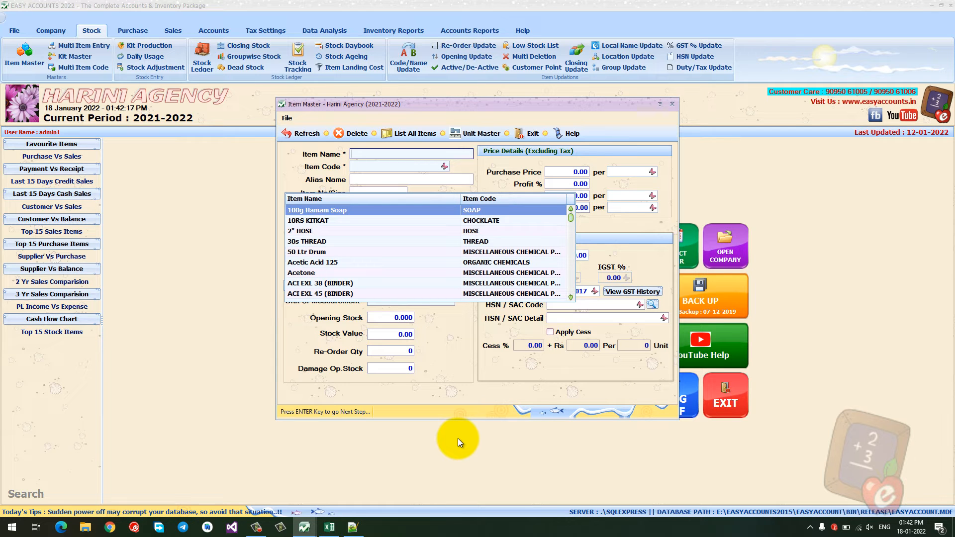
Enter a new item named 2RS CHIK SHAMPOO with the item code SHAMPOO.
{"action": "type", "text": "2"}
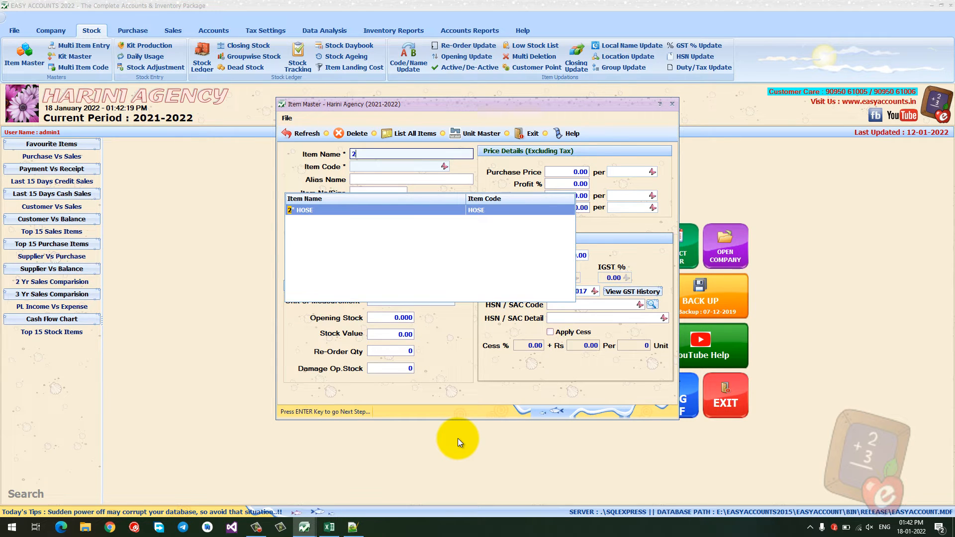
{"action": "type", "text": "RS"}
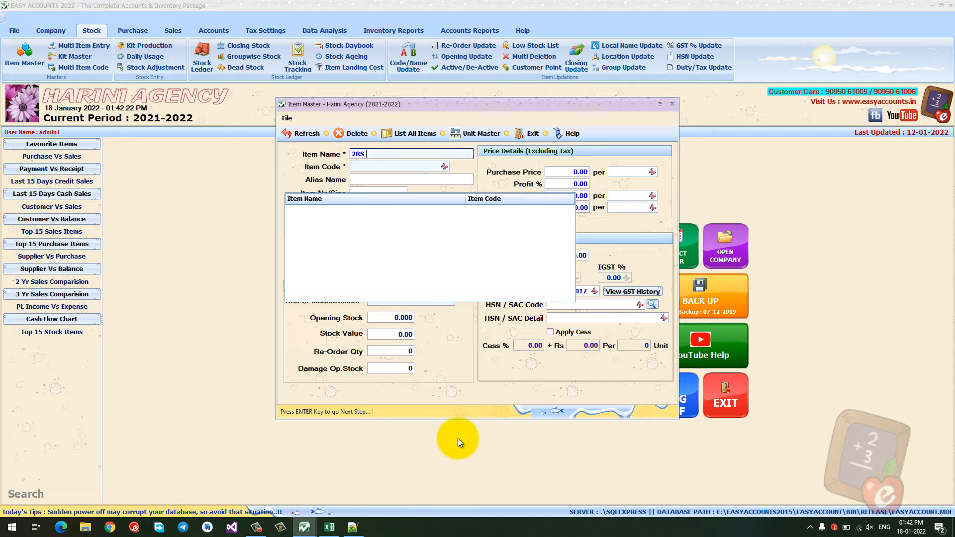
{"action": "type", "text": "HAMPOO"}
{"action": "key", "text": "Return"}
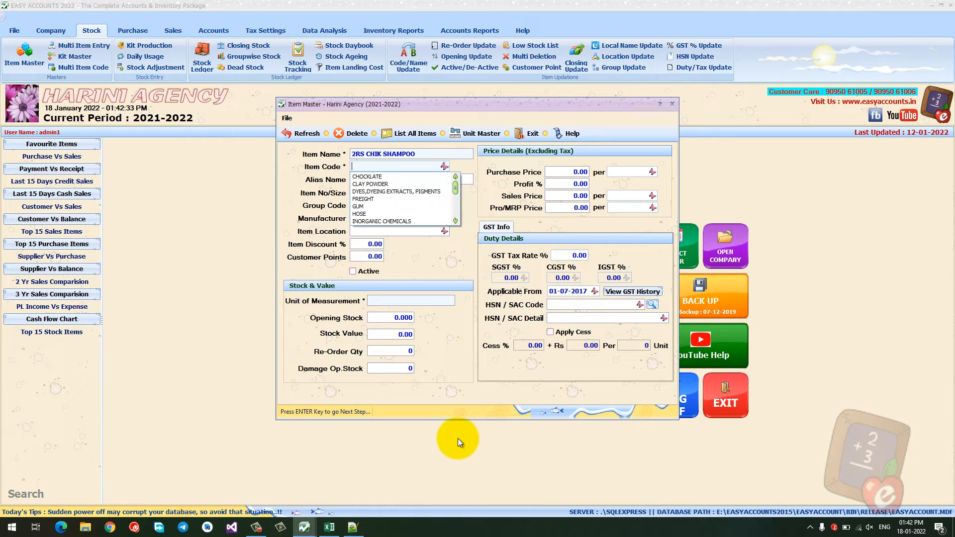
{"action": "type", "text": "SHAMPOO"}
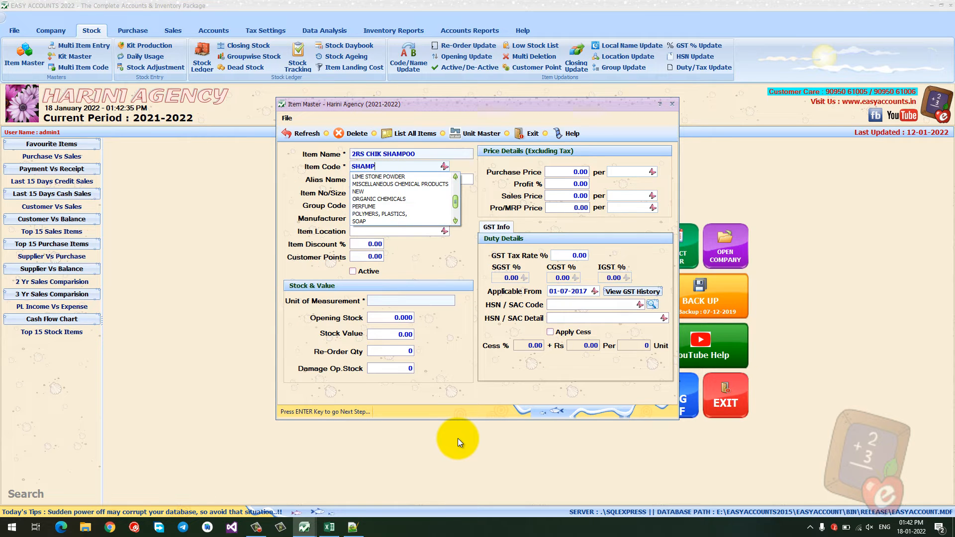
{"action": "key", "text": "Return"}
Mark the 2RS CHIK SHAMPOO item as active and choose BAG (60 NOS) as its unit of measurement.
{"action": "key", "text": "Return"}
{"action": "key", "text": "Return"}
{"action": "key", "text": "Return"}
{"action": "key", "text": "Return"}
{"action": "key", "text": "Return"}
{"action": "key", "text": "Return"}
{"action": "key", "text": "Return"}
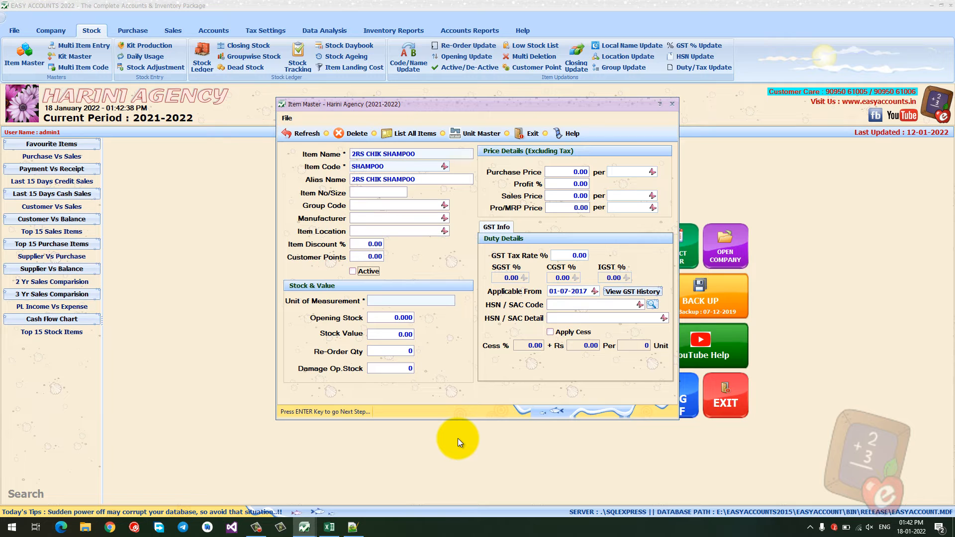
{"action": "key", "text": "space"}
{"action": "key", "text": "Return"}
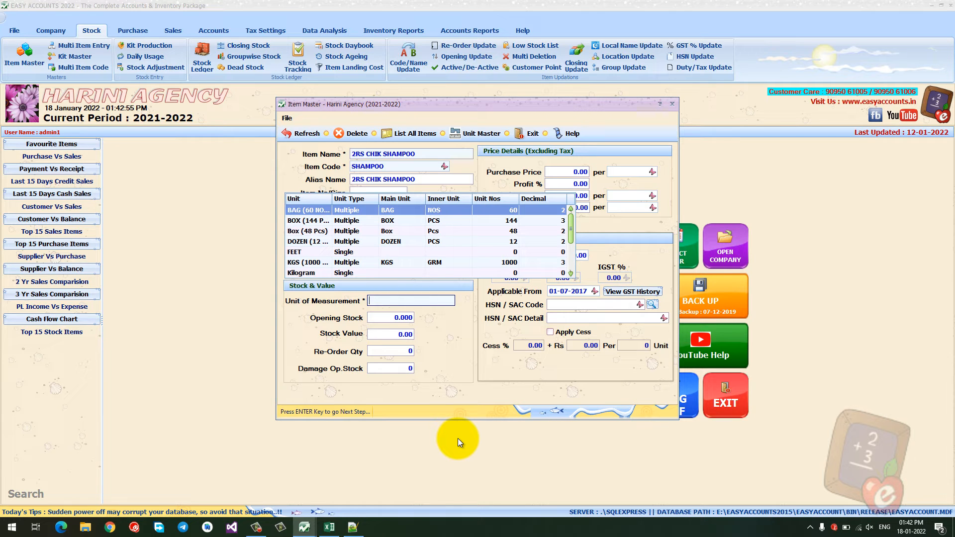
{"action": "type", "text": "B"}
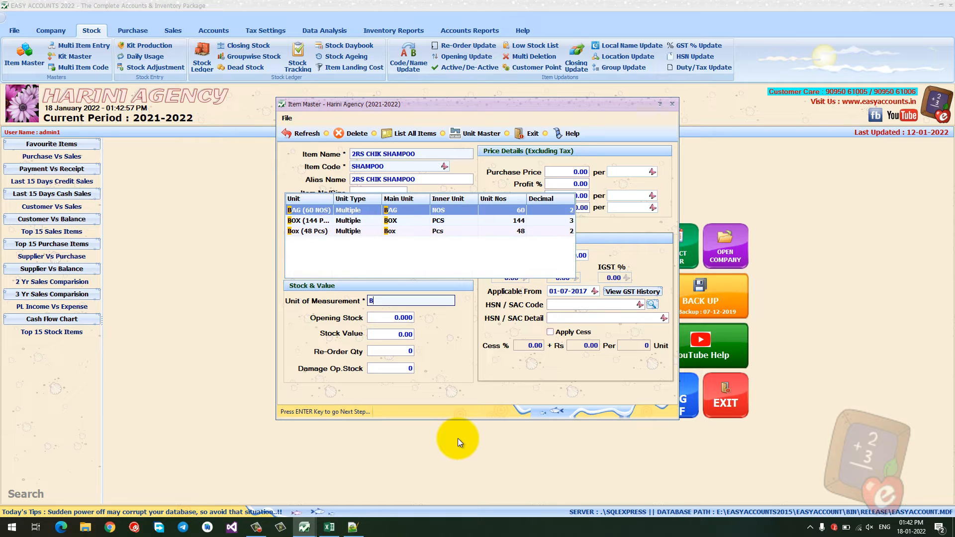
{"action": "type", "text": "A"}
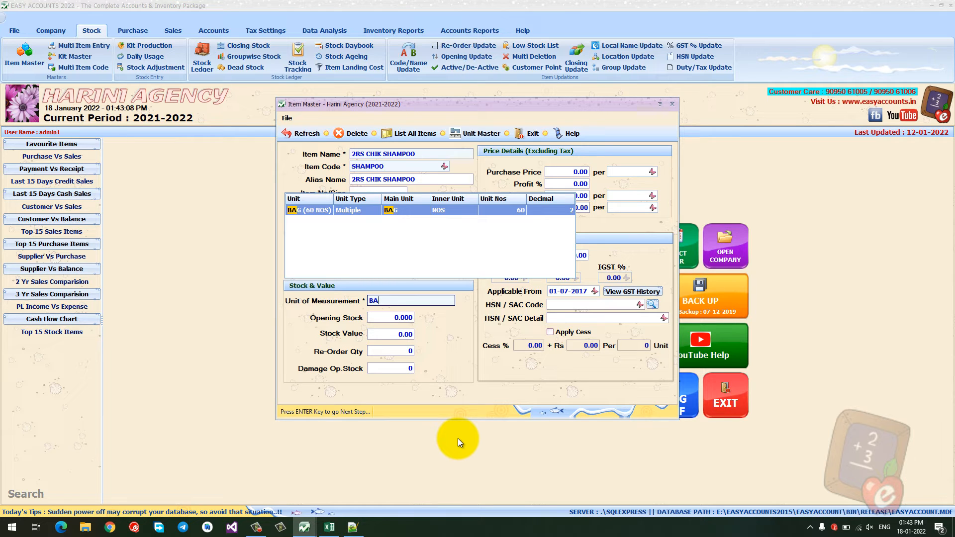
{"action": "key", "text": "Return"}
Confirm BAG (60 NOS) as the shampoo's unit, leaving stock and price values at zero and keeping BAG as the price unit.
{"action": "key", "text": "Return"}
{"action": "key", "text": "Return"}
{"action": "key", "text": "Return"}
{"action": "key", "text": "Return"}
{"action": "key", "text": "Return"}
{"action": "key", "text": "Return"}
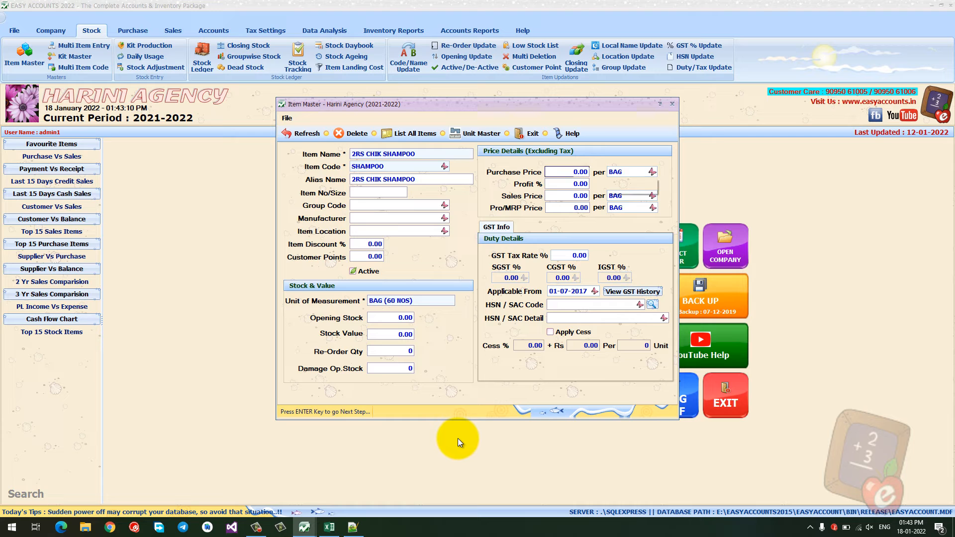
{"action": "key", "text": "Return"}
{"action": "key", "text": "Return"}
{"action": "key", "text": "Return"}
{"action": "key", "text": "Return"}
{"action": "key", "text": "Return"}
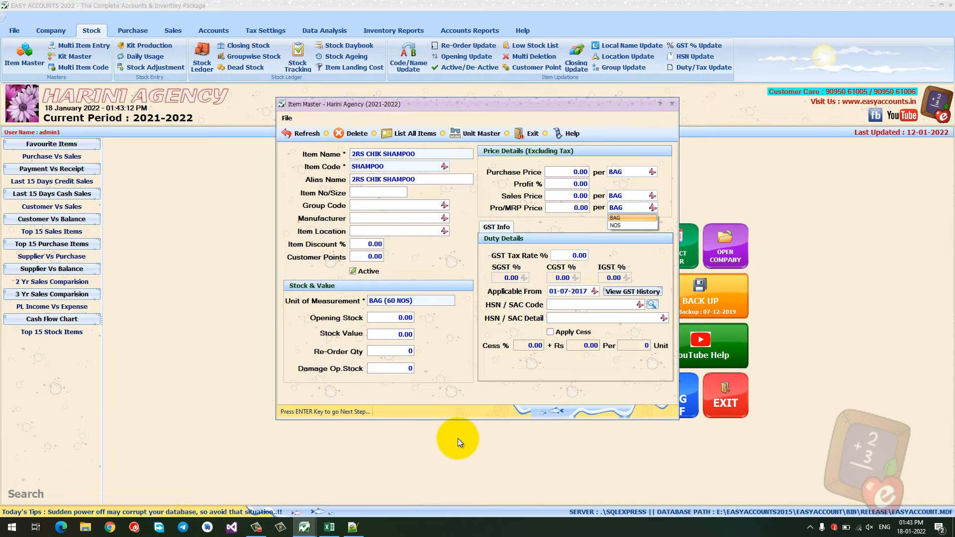
Save the 2RS CHIK SHAMPOO item without entering a GST tax rate or HSN code.
{"action": "key", "text": "Return"}
{"action": "key", "text": "Return"}
{"action": "key", "text": "Return"}
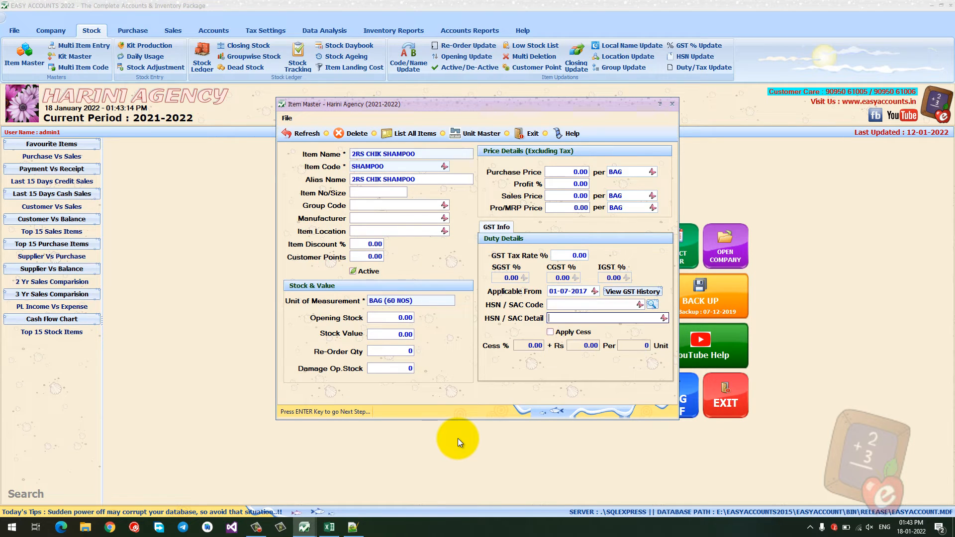
{"action": "key", "text": "Return"}
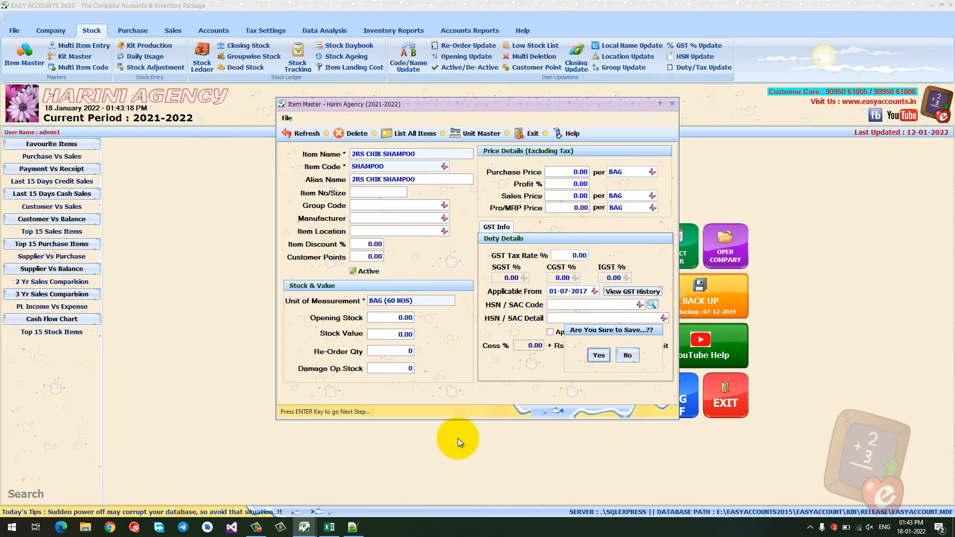
{"action": "key", "text": "Return"}
{"action": "key", "text": "Return"}
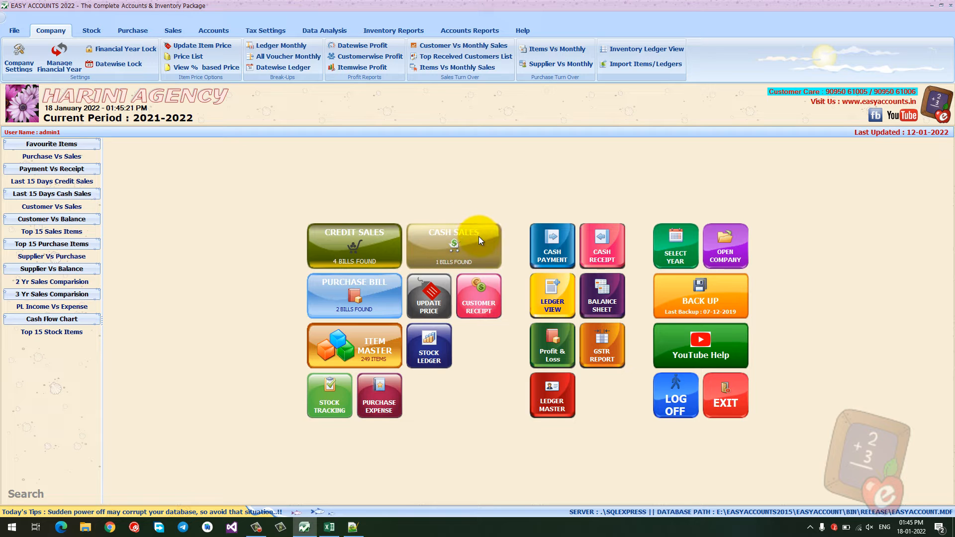
Start a new cash sales bill with Cash Bill as customer and bill type, the Sales Account ledger and no price list.
{"action": "left_click", "coordinate": [478, 249]}
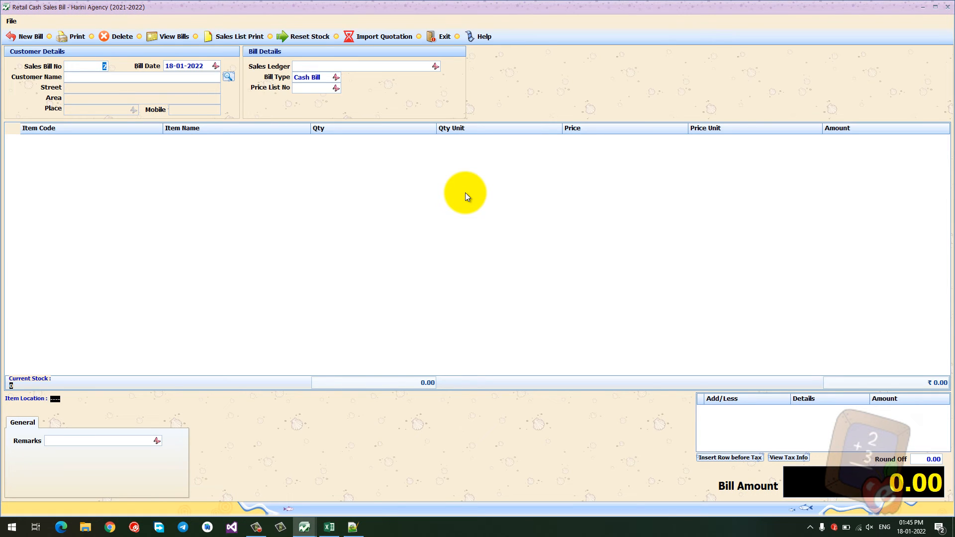
{"action": "key", "text": "Return"}
{"action": "key", "text": "Return"}
{"action": "key", "text": "Return"}
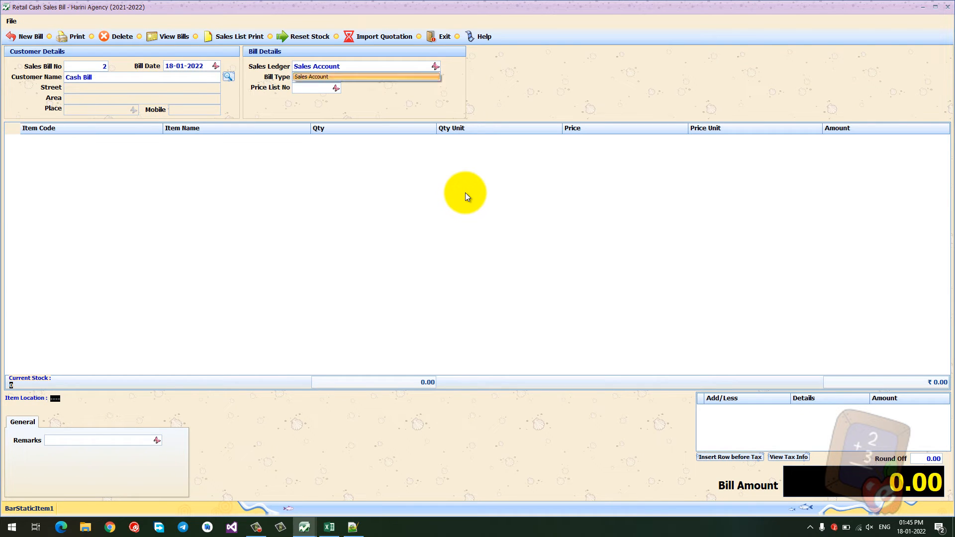
{"action": "key", "text": "Return"}
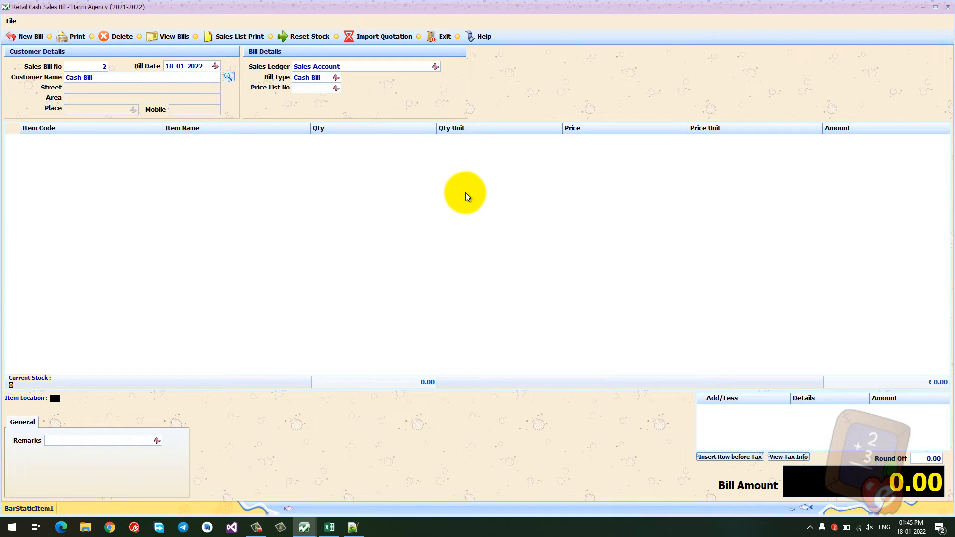
{"action": "key", "text": "Return"}
{"action": "key", "text": "Return"}
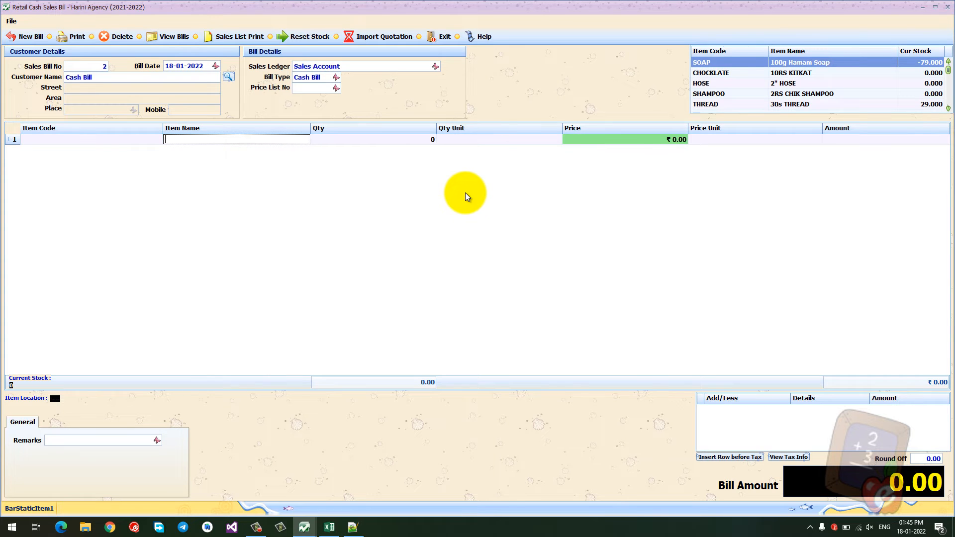
Add the 2" HOSE item to the bill with a quantity of 5 FEET at 60 per FEET.
{"action": "type", "text": "2\""}
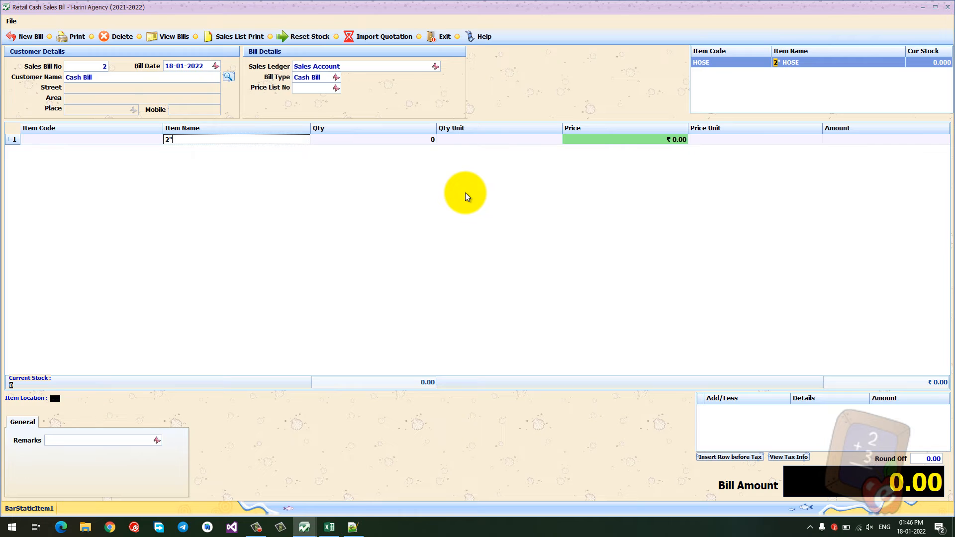
{"action": "key", "text": "Return"}
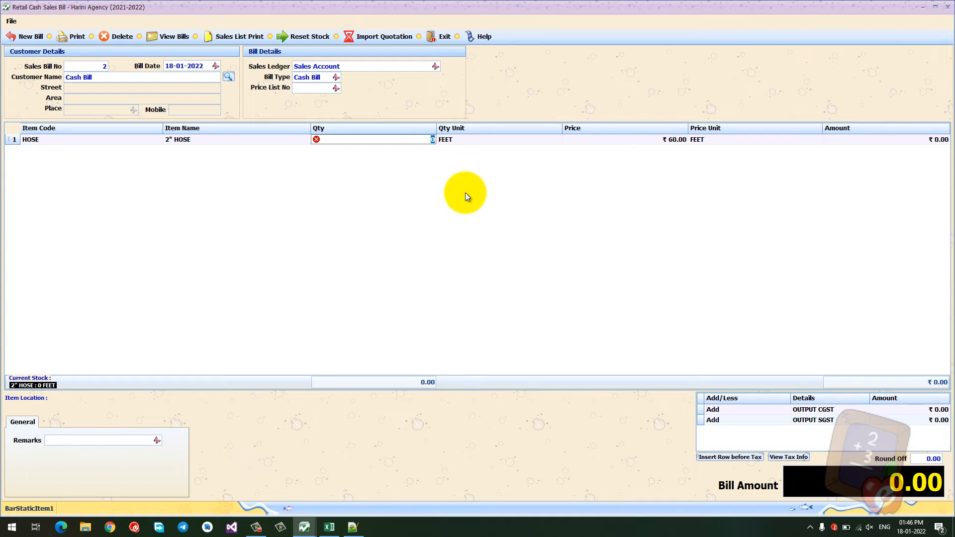
{"action": "left_click", "coordinate": [525, 162]}
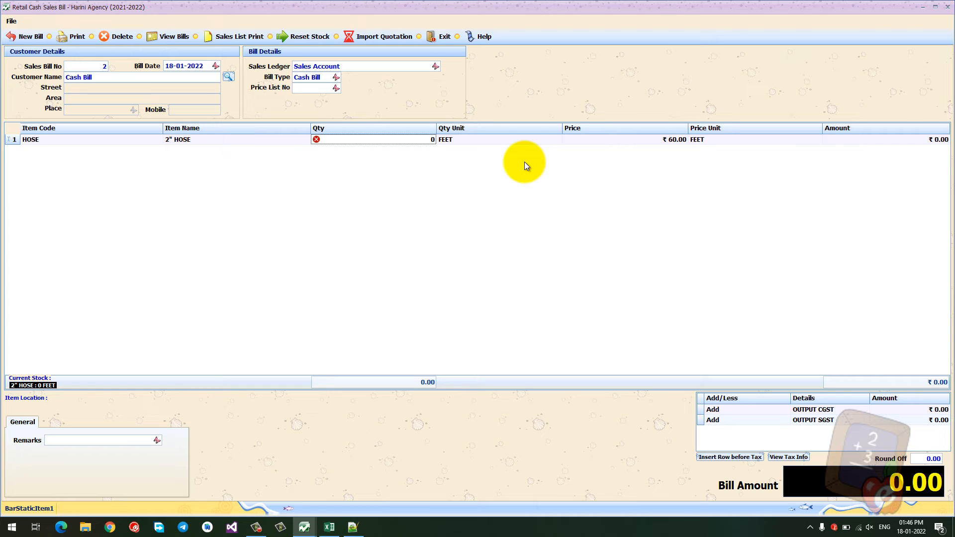
{"action": "type", "text": "5"}
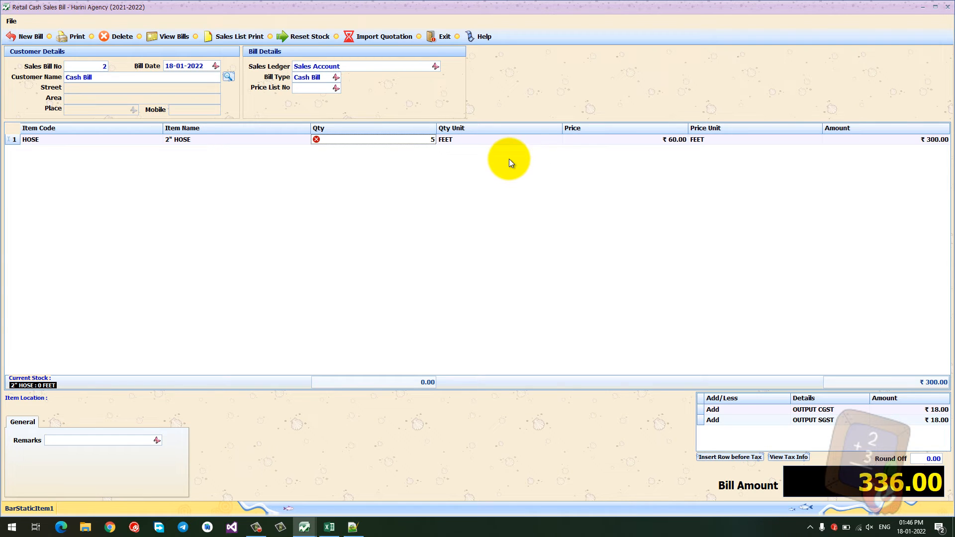
{"action": "key", "text": "Return"}
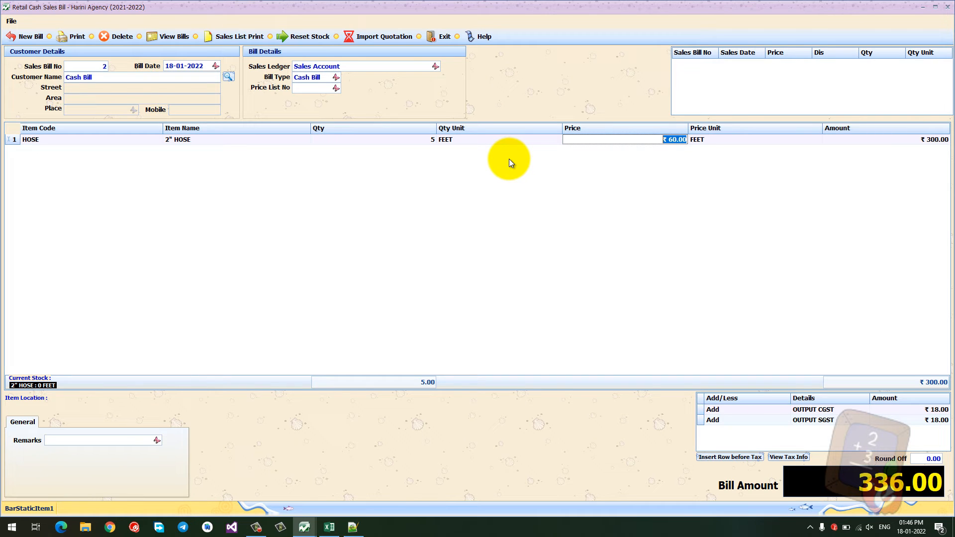
{"action": "key", "text": "Return"}
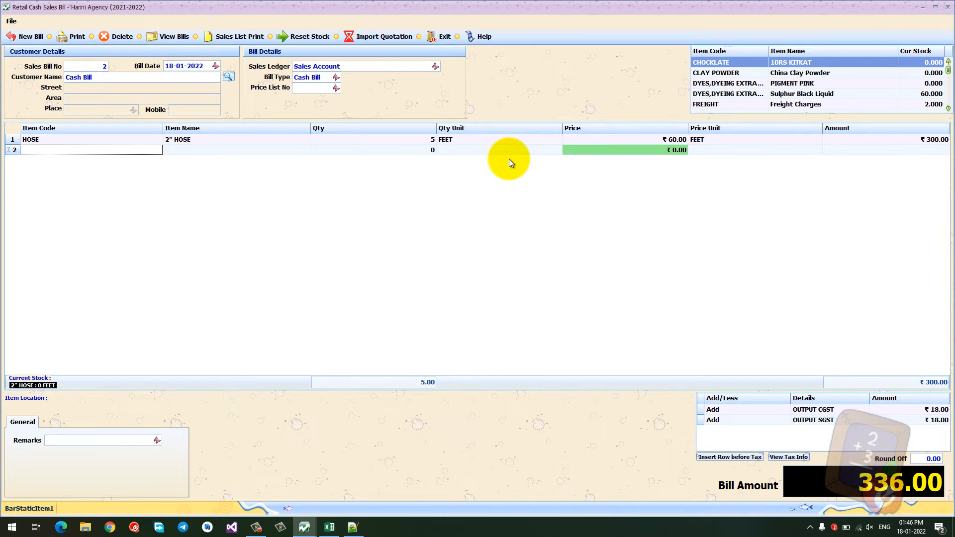
Choose 2RS CHIK SHAMPOO as the item on the second bill line.
{"action": "key", "text": "Return"}
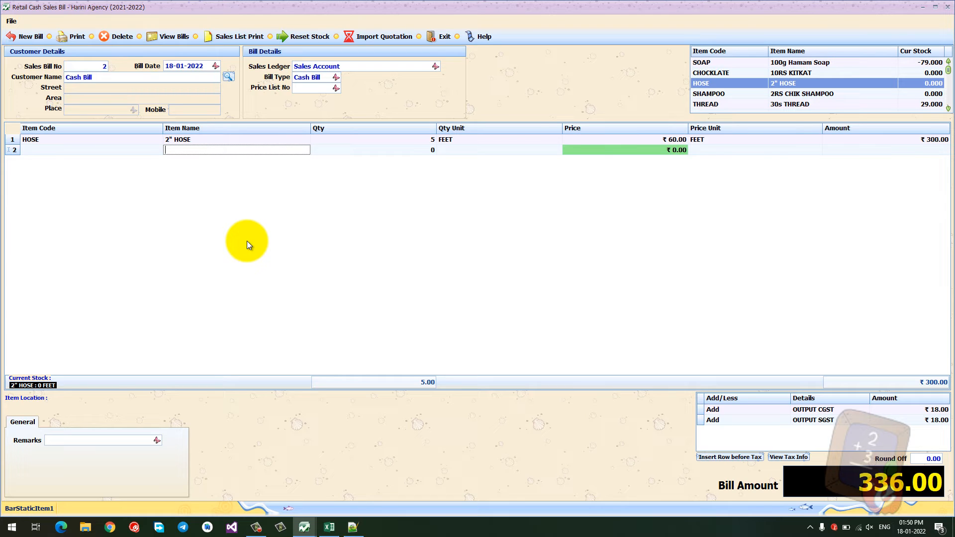
{"action": "type", "text": "2"}
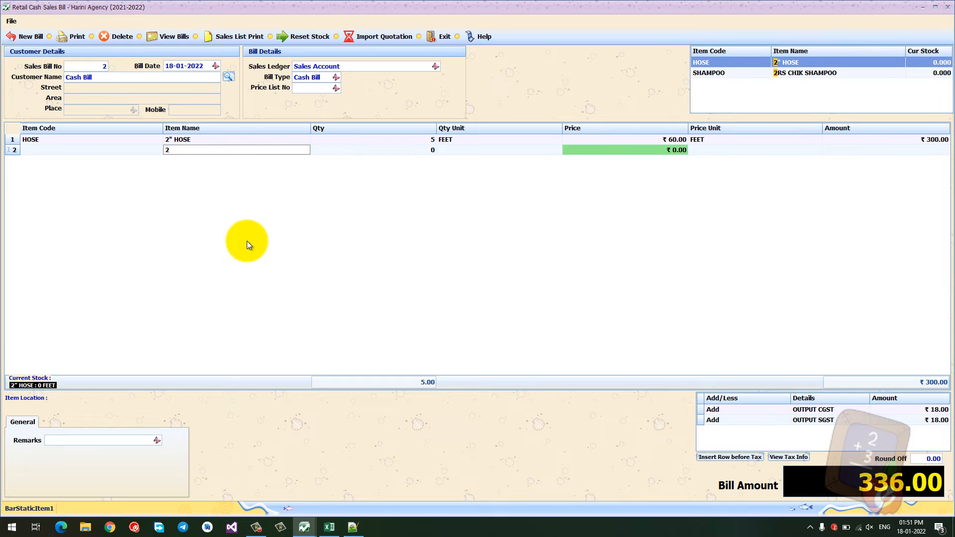
{"action": "key", "text": "Down"}
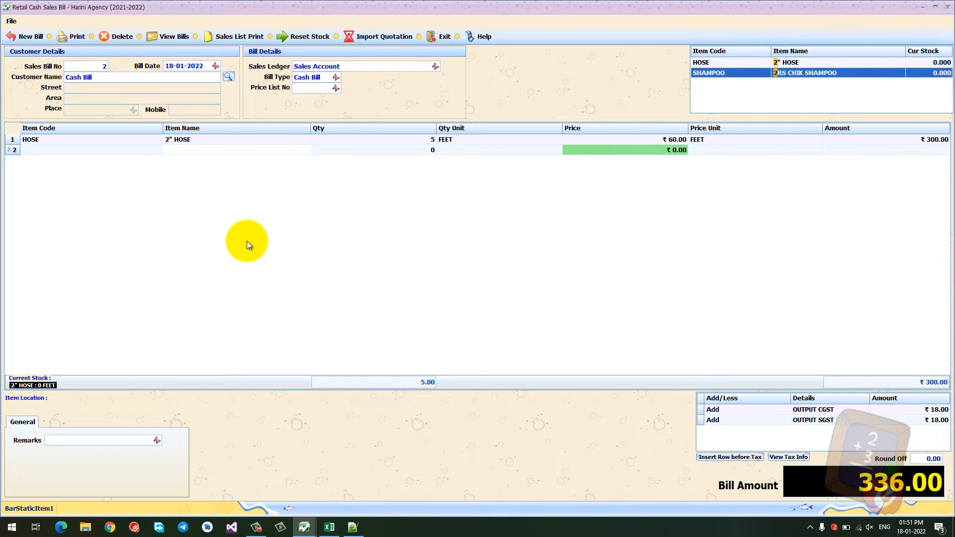
{"action": "key", "text": "Return"}
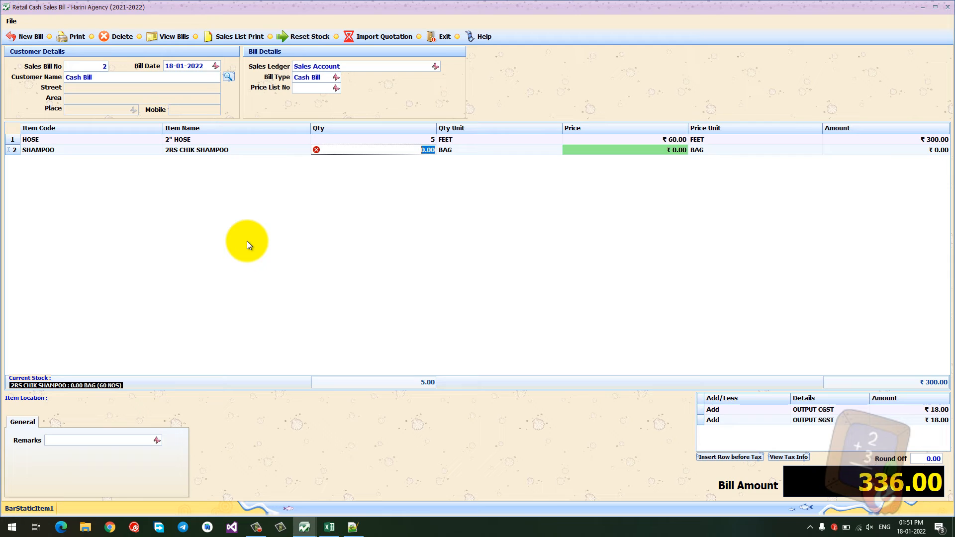
Set the second line's quantity to 1.20 BAG and its price to 100 per BAG.
{"action": "type", "text": "1.2"}
{"action": "key", "text": "Return"}
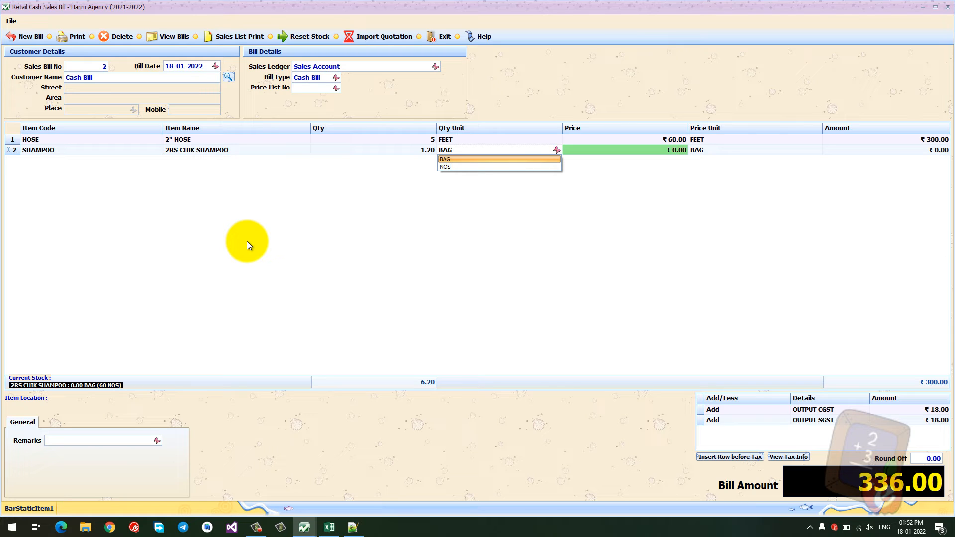
{"action": "key", "text": "Return"}
{"action": "type", "text": "100"}
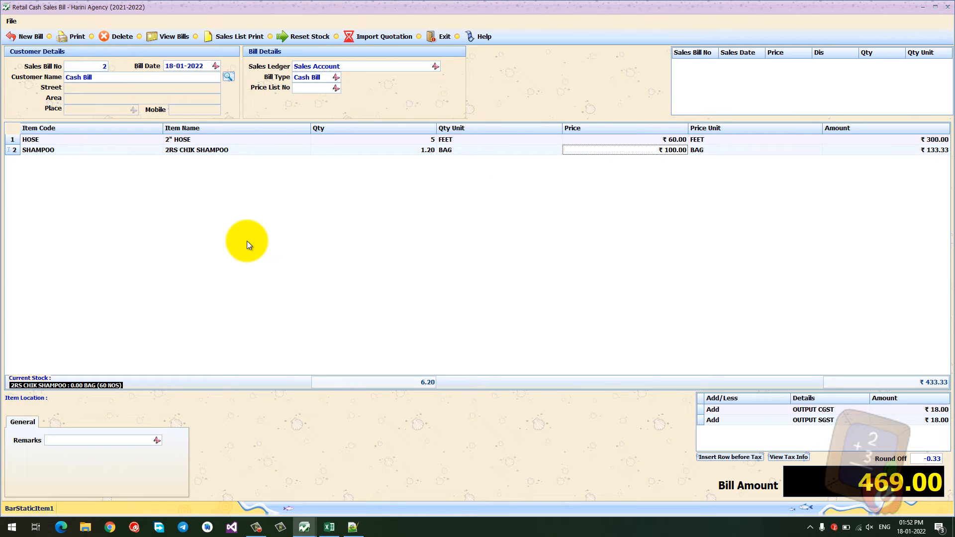
{"action": "key", "text": "Return"}
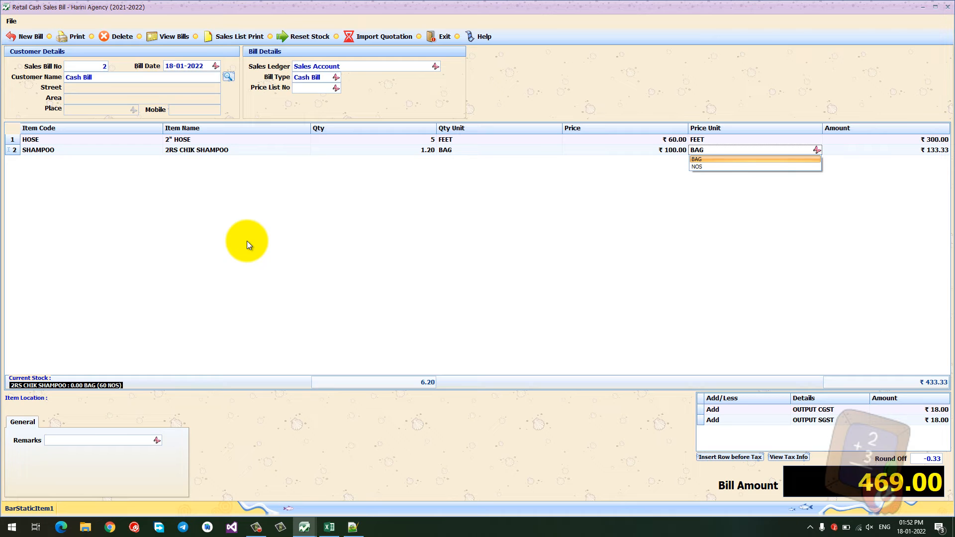
{"action": "key", "text": "Return"}
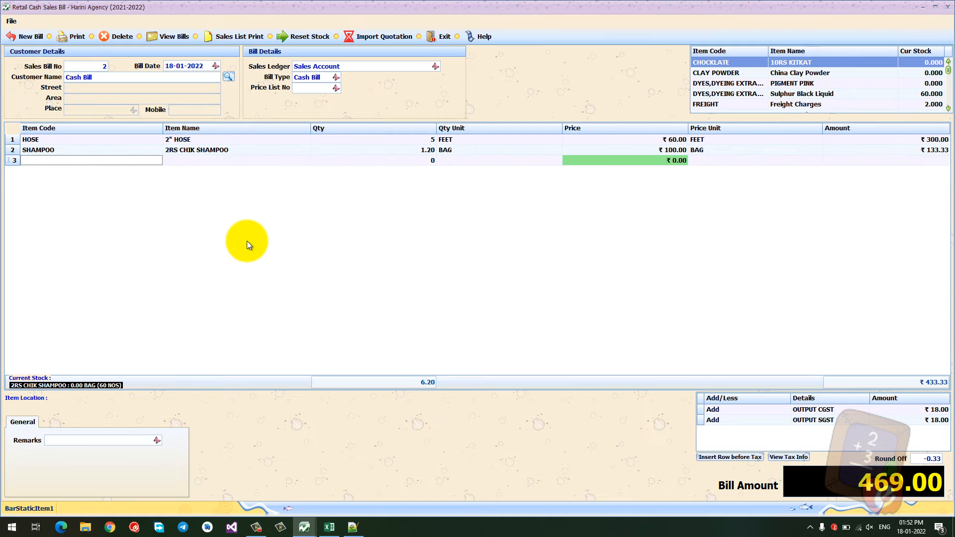
Choose 2RS CHIK SHAMPOO again as the item on the third bill line.
{"action": "key", "text": "Return"}
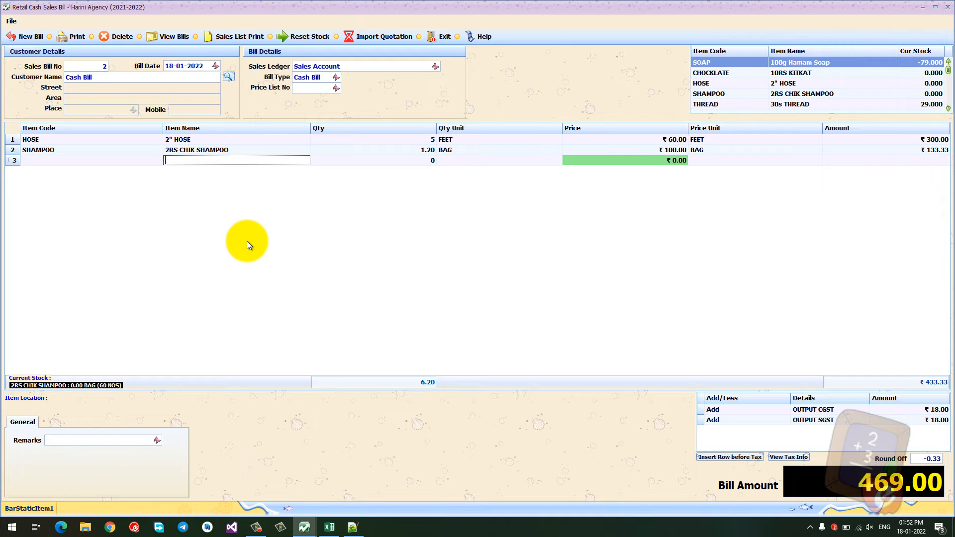
{"action": "type", "text": "2"}
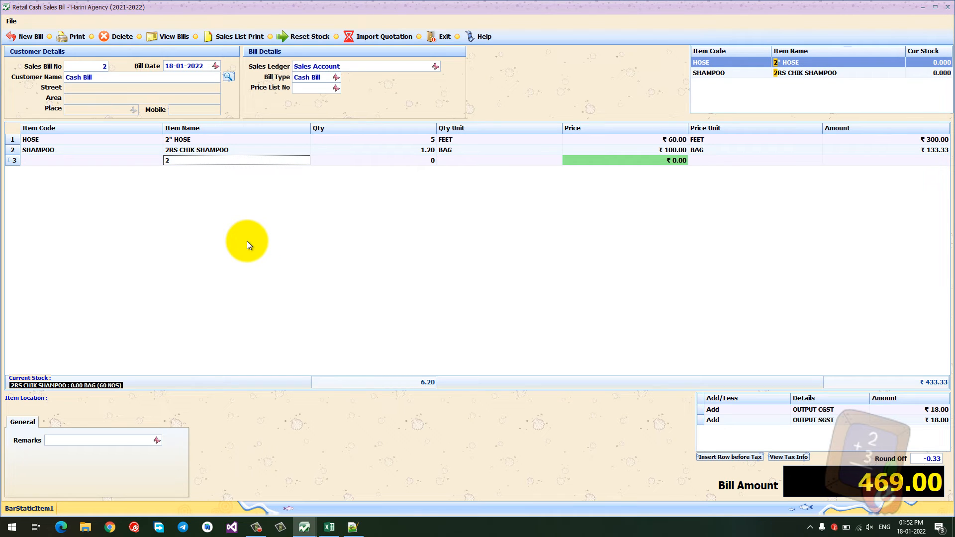
{"action": "type", "text": "R"}
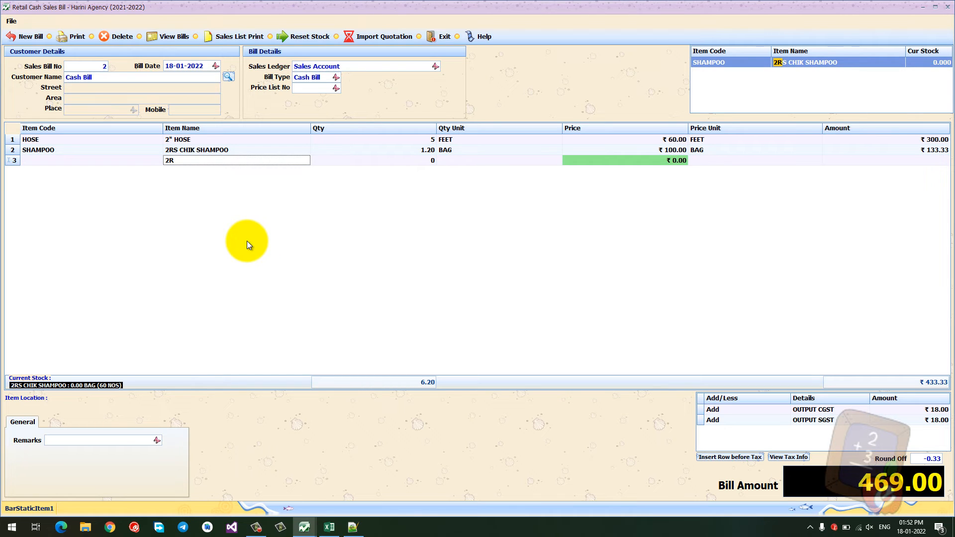
{"action": "key", "text": "Return"}
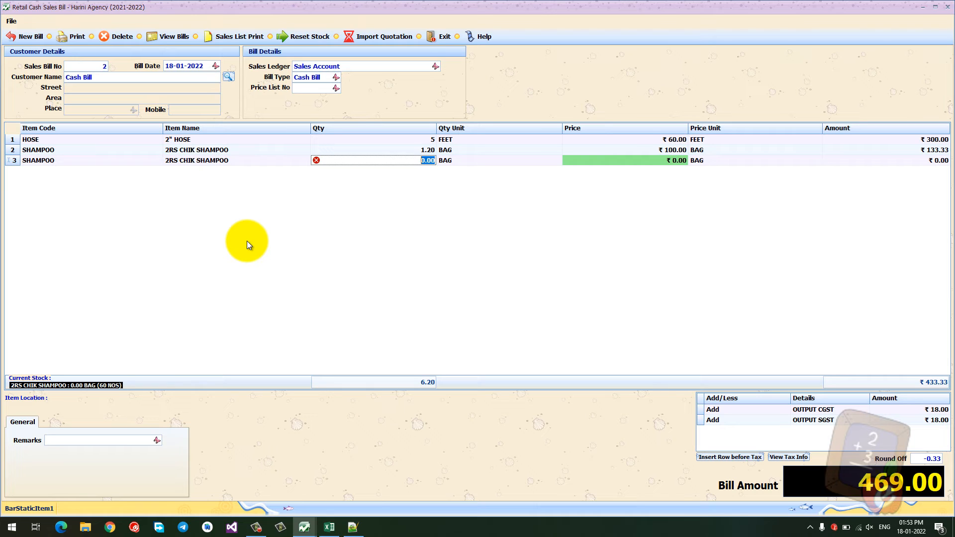
Set the third line's quantity to 30 NOS and its price to 100 per BAG, and start a fourth bill line.
{"action": "type", "text": "30"}
{"action": "key", "text": "Return"}
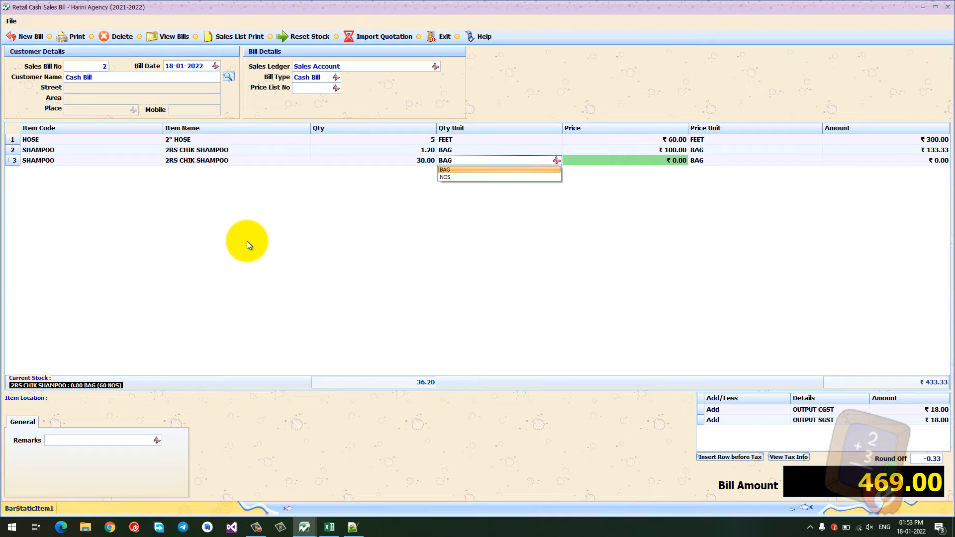
{"action": "key", "text": "Down"}
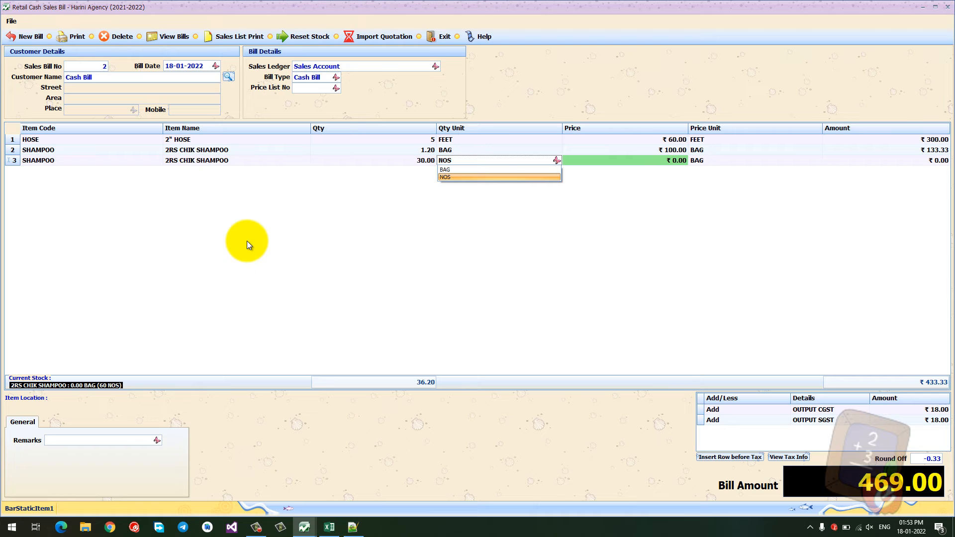
{"action": "key", "text": "Return"}
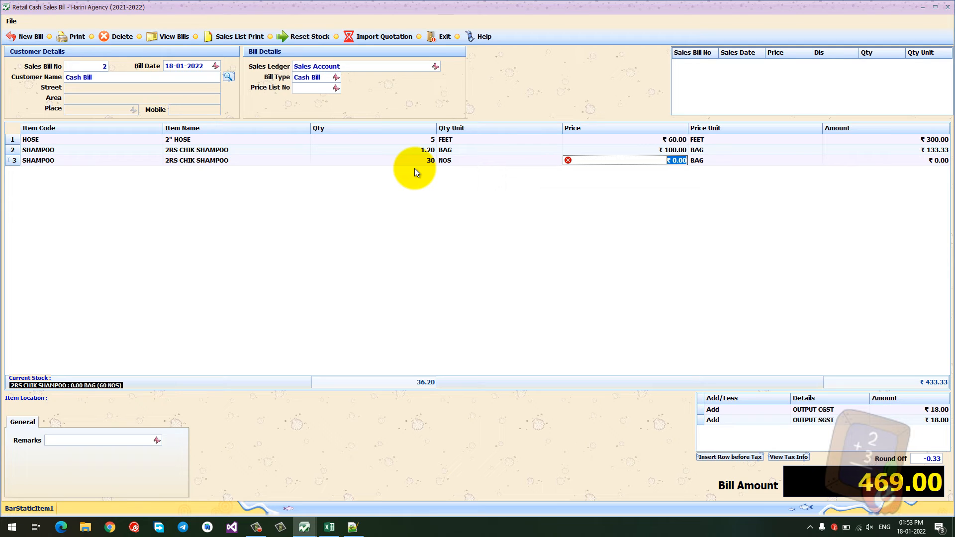
{"action": "type", "text": "100"}
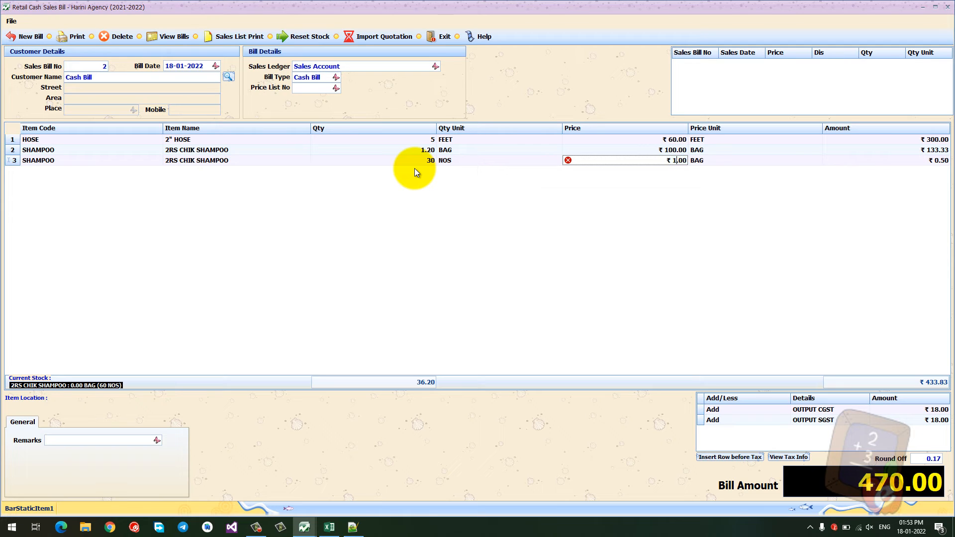
{"action": "key", "text": "Return"}
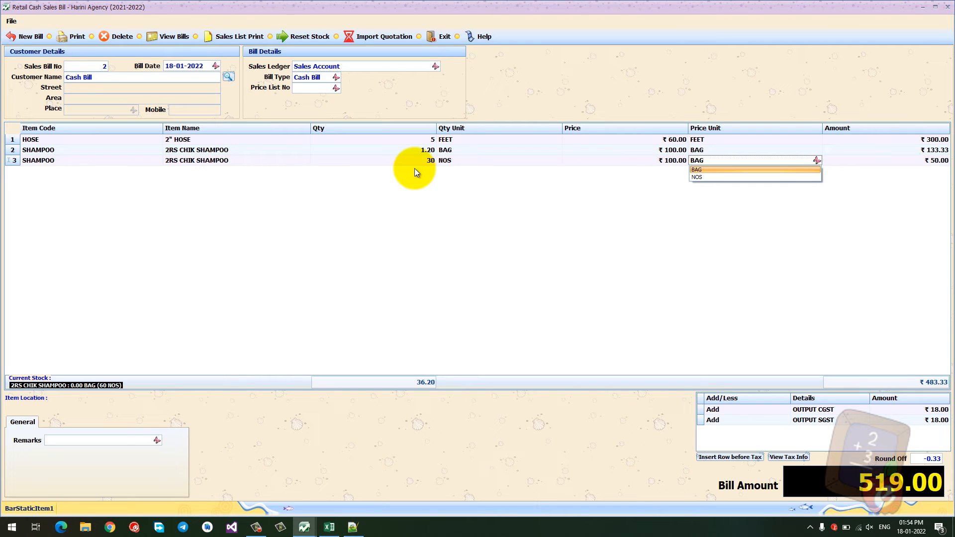
{"action": "left_click", "coordinate": [916, 160]}
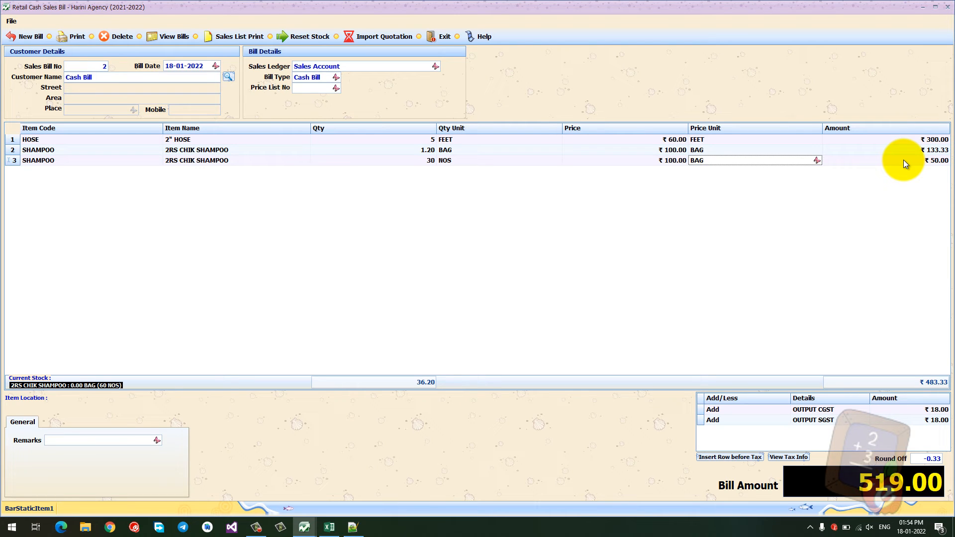
{"action": "key", "text": "Return"}
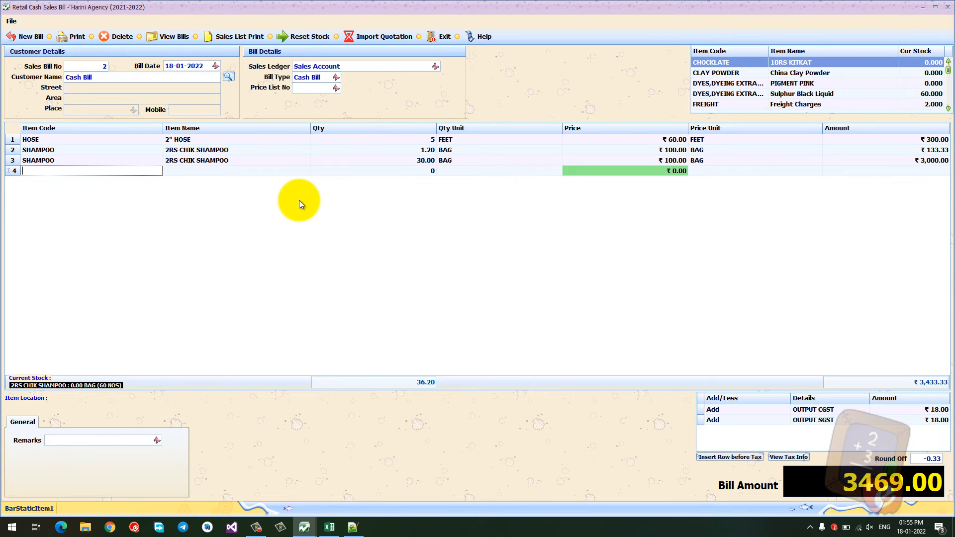
{"action": "key", "text": "Return"}
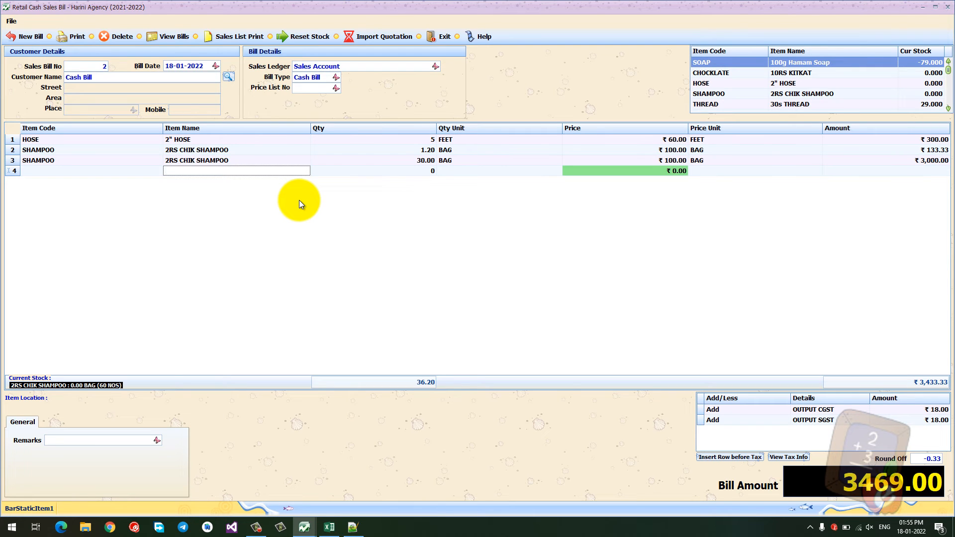
Add 10RS KITKAT as the item on the fourth bill line with a quantity of 1.112 BOX.
{"action": "type", "text": "10"}
{"action": "key", "text": "Down"}
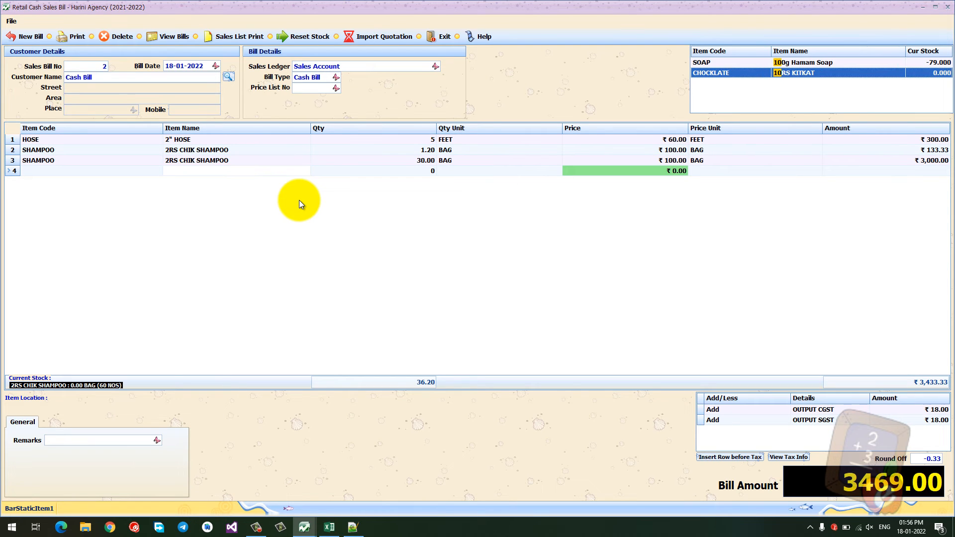
{"action": "key", "text": "Return"}
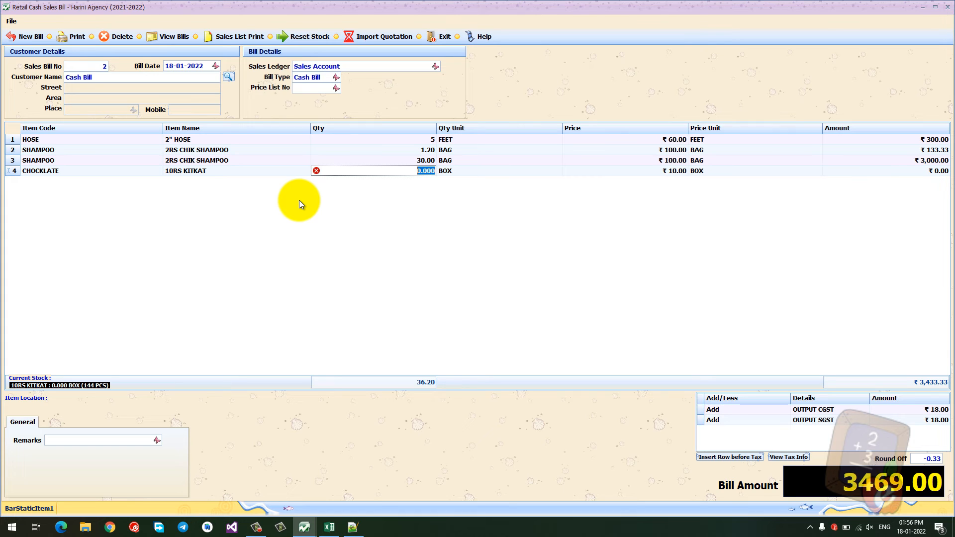
{"action": "type", "text": "1."}
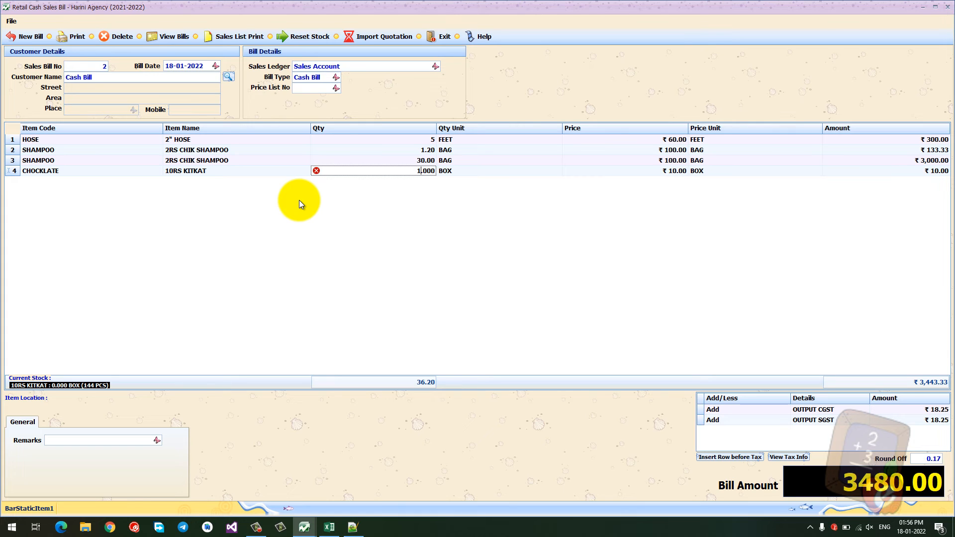
{"action": "type", "text": "112"}
{"action": "key", "text": "Return"}
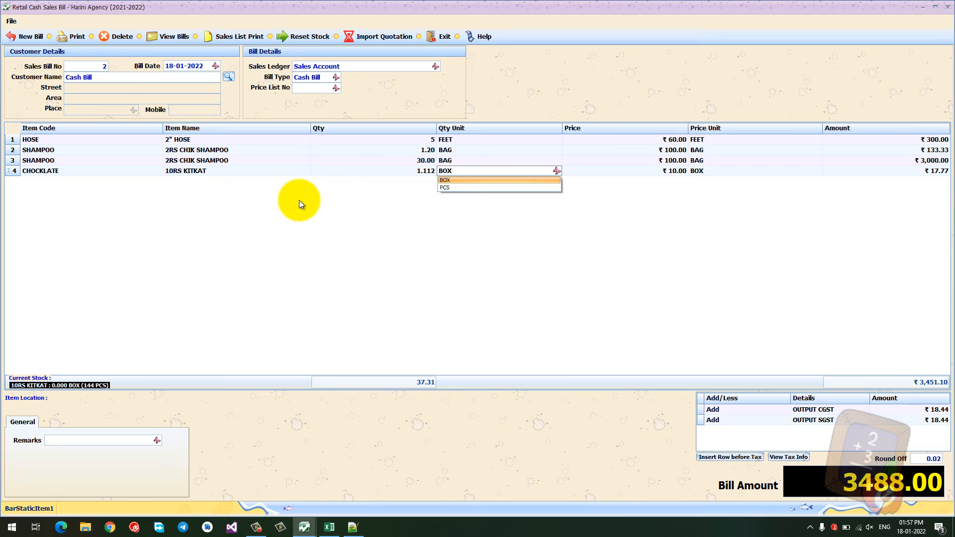
{"action": "key", "text": "Return"}
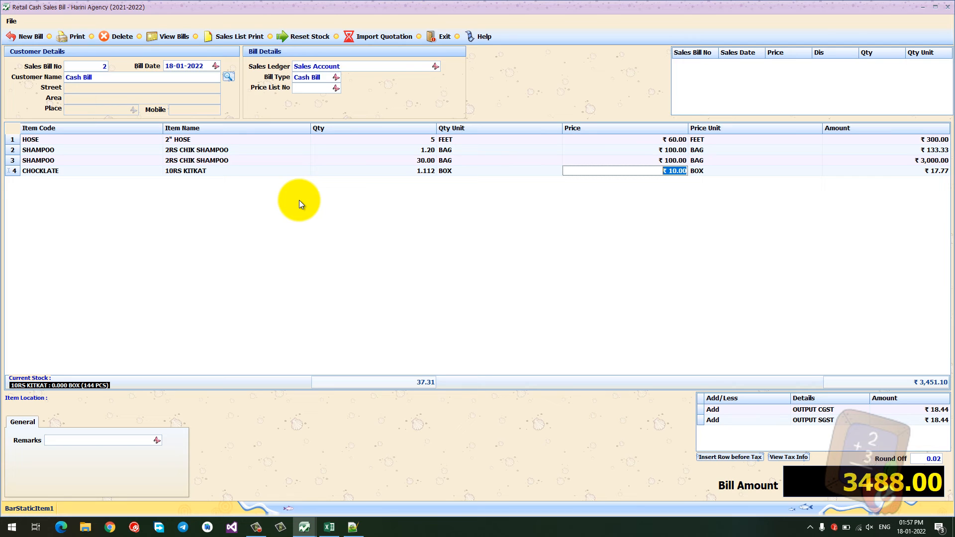
Set the 10RS KITKAT line's price to 8.00 per PCS.
{"action": "type", "text": "8"}
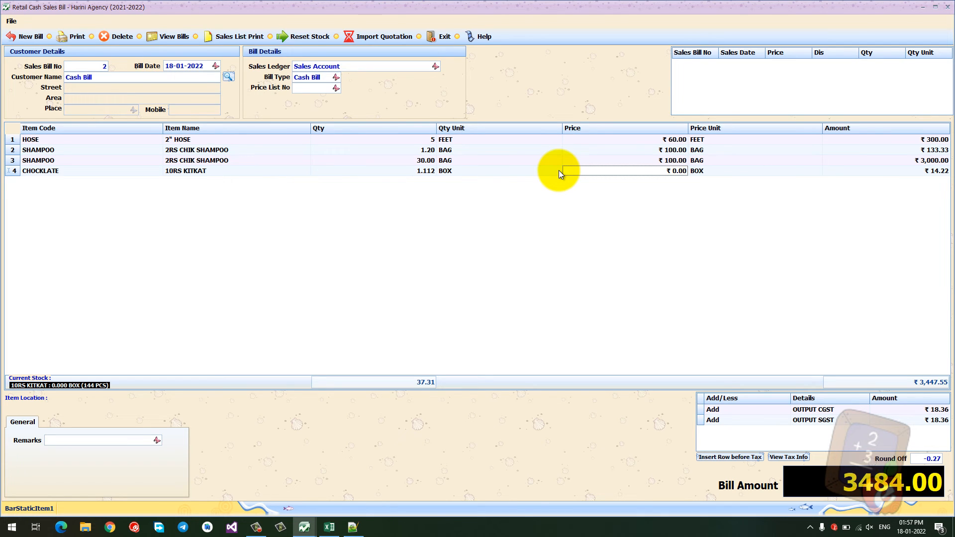
{"action": "type", "text": "8"}
{"action": "key", "text": "Return"}
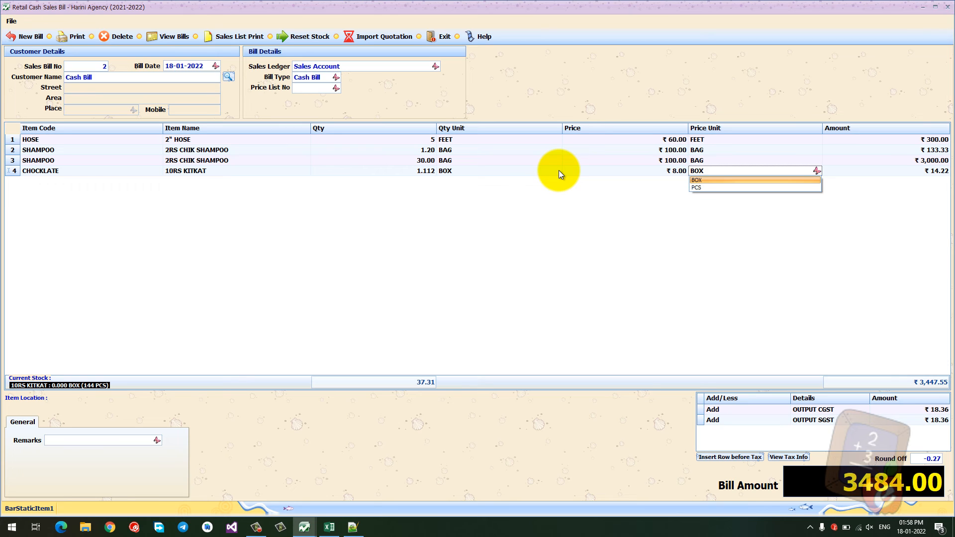
{"action": "key", "text": "Down"}
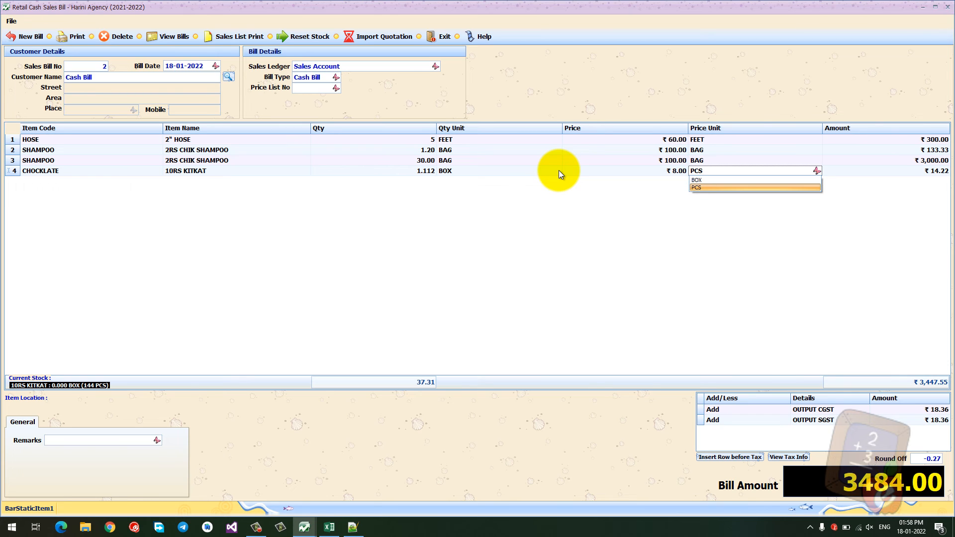
{"action": "key", "text": "Return"}
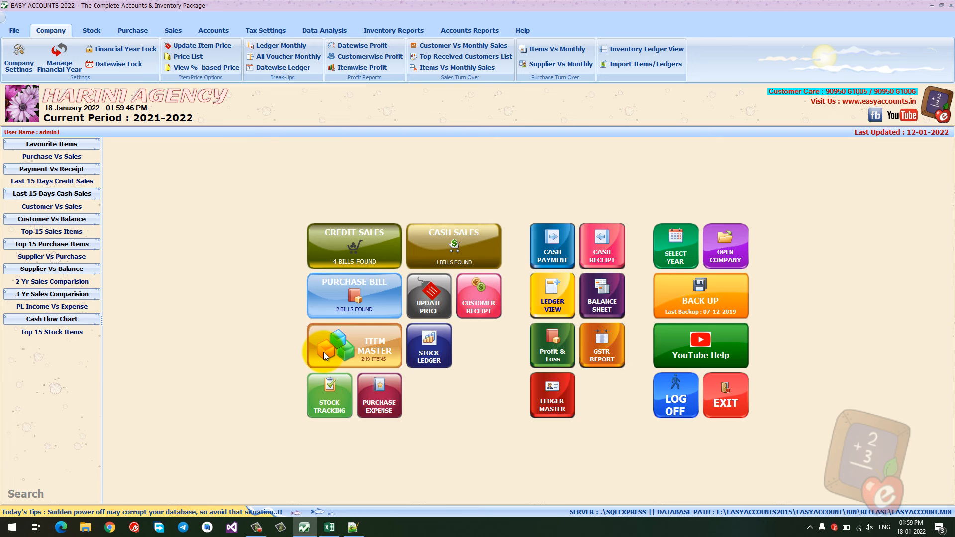
Open the Unit Master from the Item Master and display the list of all existing units.
{"action": "left_click", "coordinate": [368, 349]}
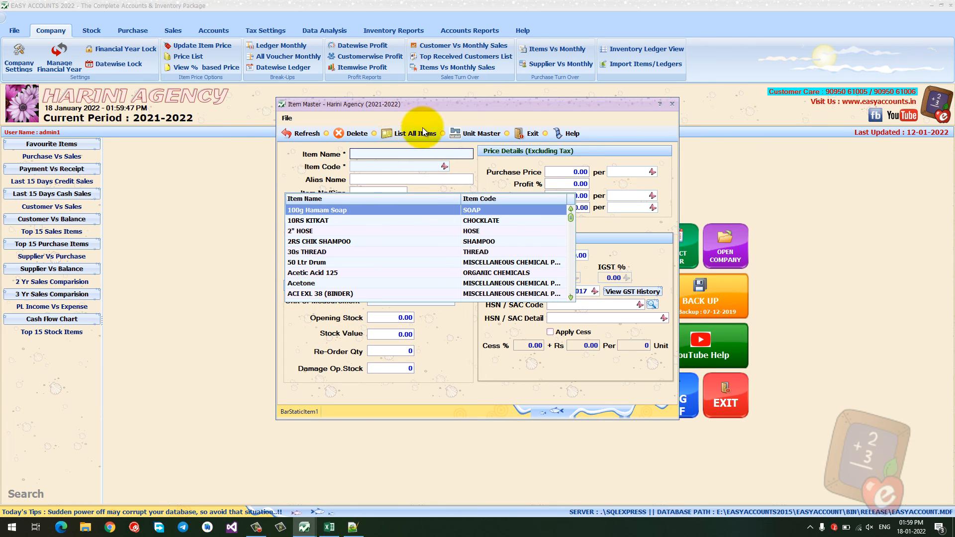
{"action": "left_click", "coordinate": [465, 133]}
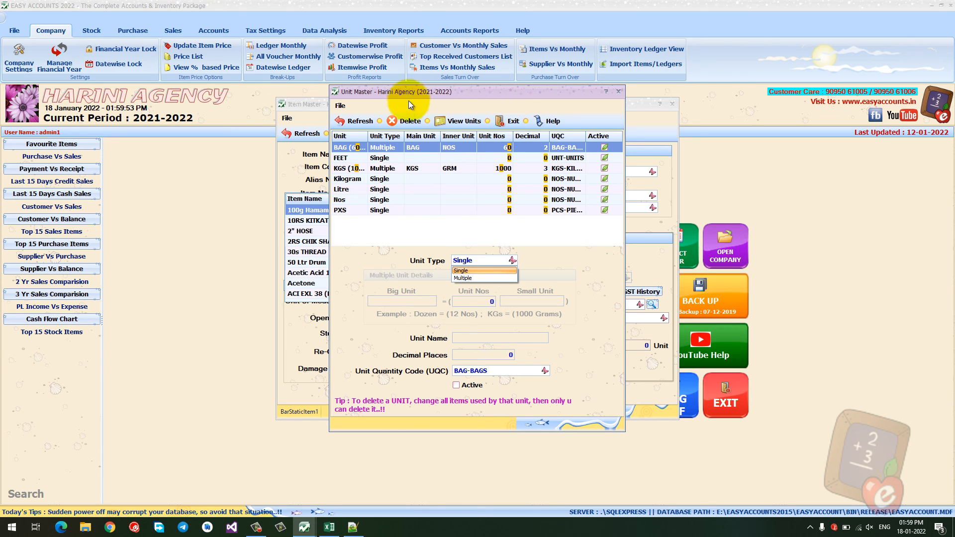
{"action": "left_click", "coordinate": [463, 124]}
{"action": "left_click", "coordinate": [457, 229]}
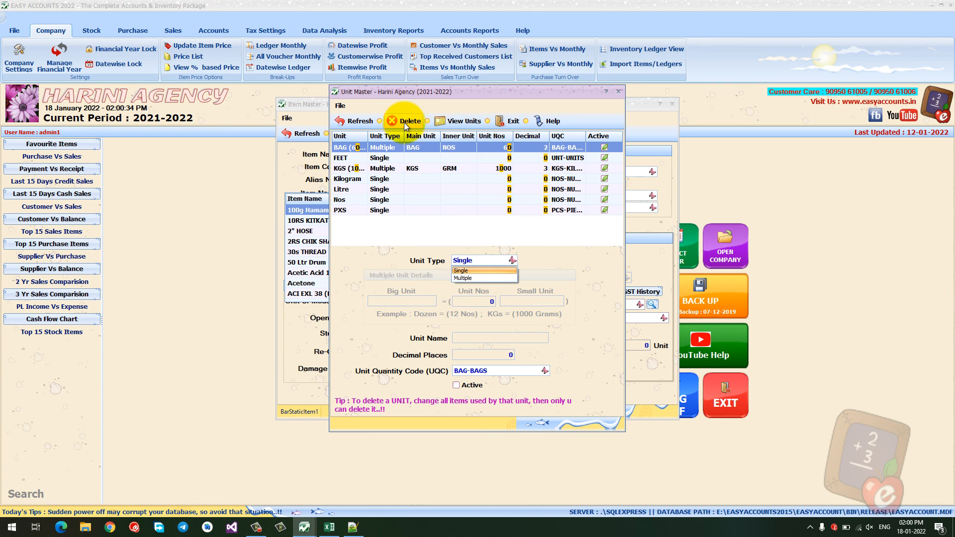
{"action": "left_click", "coordinate": [455, 123]}
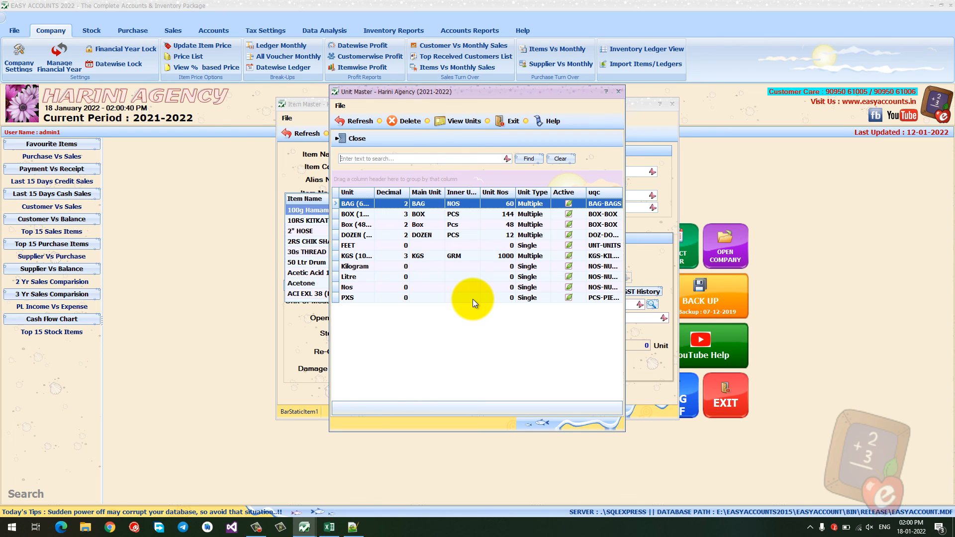
Load the DOZEN (12 PCS) unit from the units list and delete it, confirming the deletion.
{"action": "left_click", "coordinate": [451, 236]}
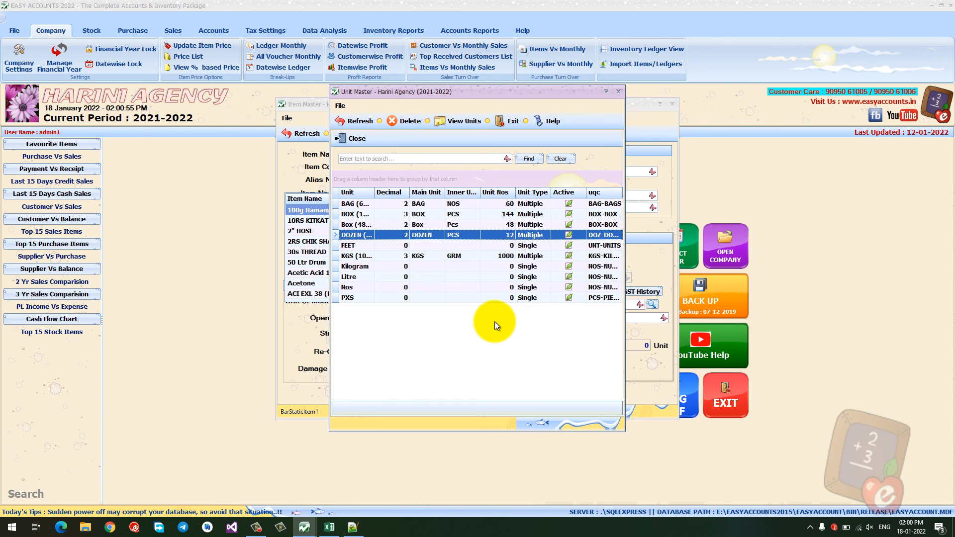
{"action": "key", "text": "Return"}
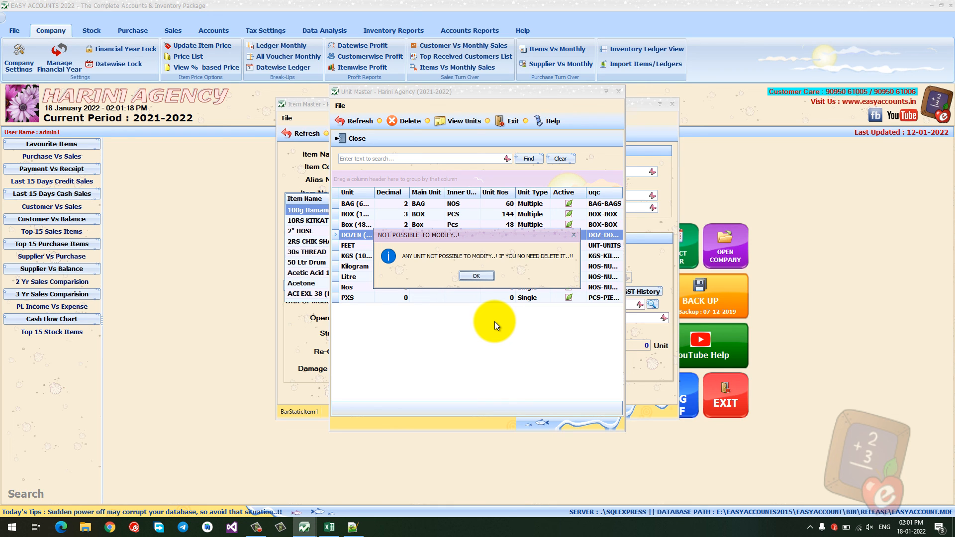
{"action": "key", "text": "Return"}
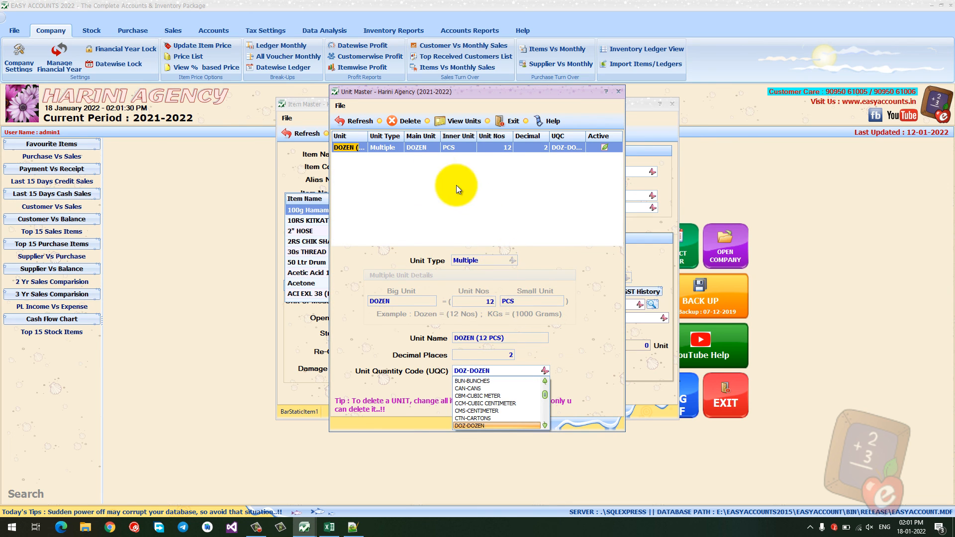
{"action": "left_click", "coordinate": [400, 122]}
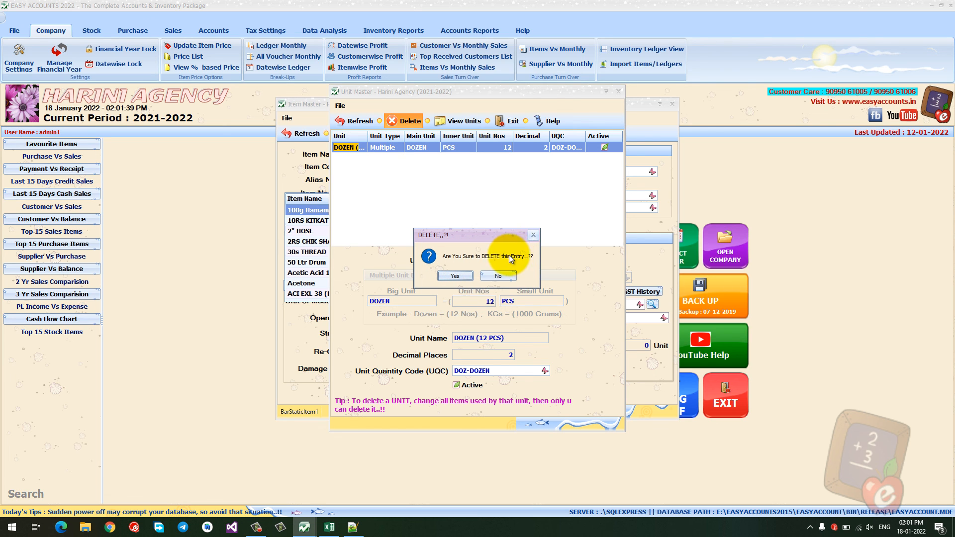
{"action": "left_click", "coordinate": [457, 277]}
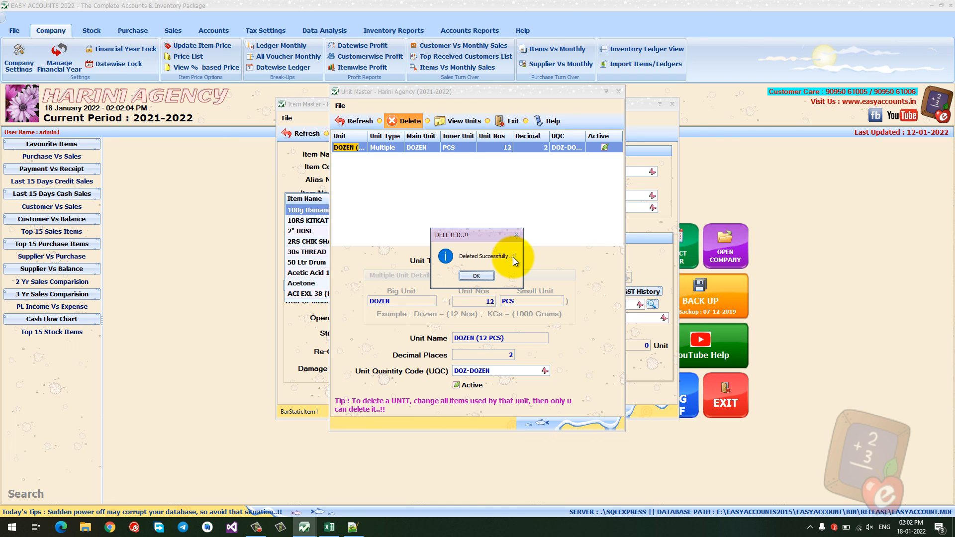
{"action": "key", "text": "Return"}
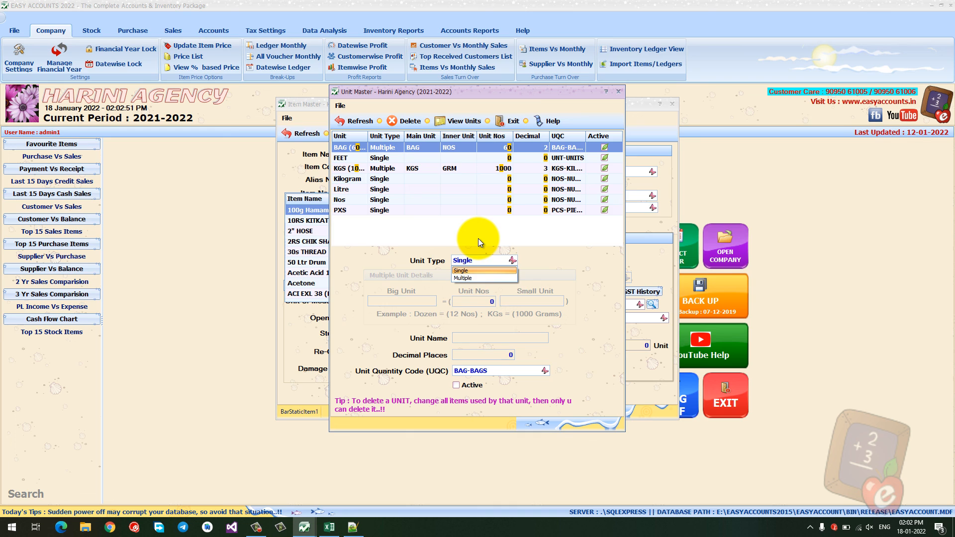